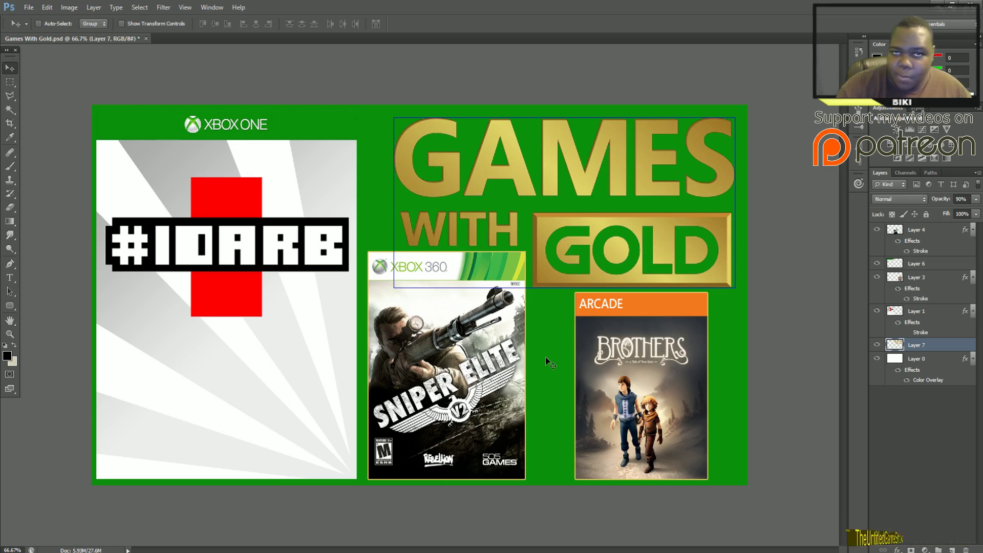
mouse_move(630, 171)
left_mouse_down()
mouse_move(610, 167)
mouse_move(629, 179)
left_mouse_up()
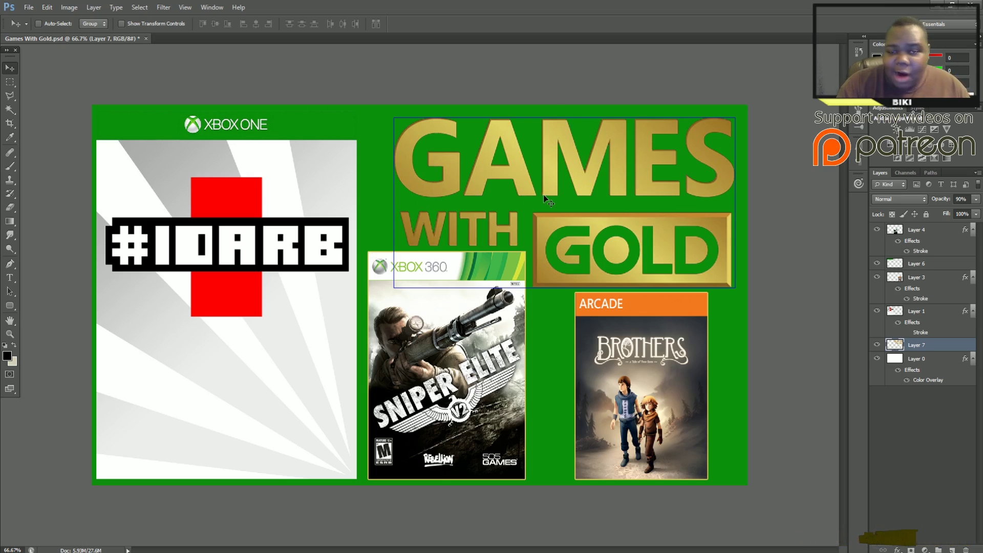
mouse_move(569, 183)
left_mouse_down()
mouse_move(584, 177)
mouse_move(566, 179)
left_mouse_up()
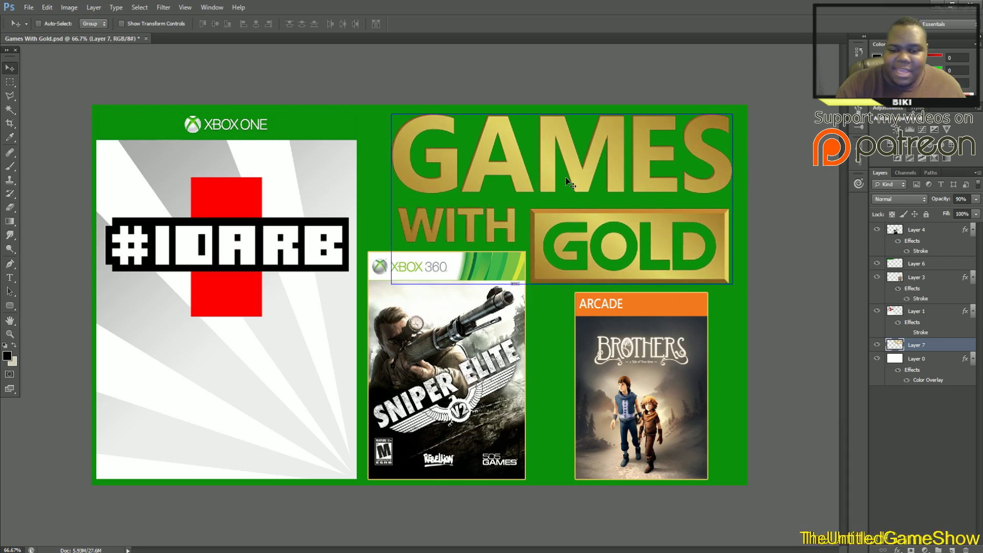
key("ctrl+z")
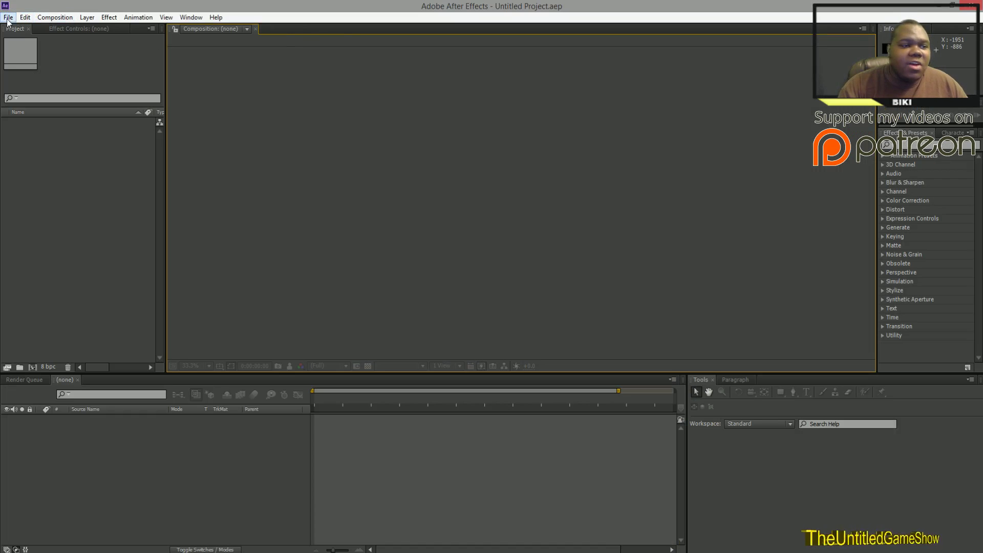
- In After Effects, create a 1920 × 1080, 30 fps, 4-second composition and import Games-With-Gold.png into the project
left_click(8, 17)
mouse_move(32, 18)
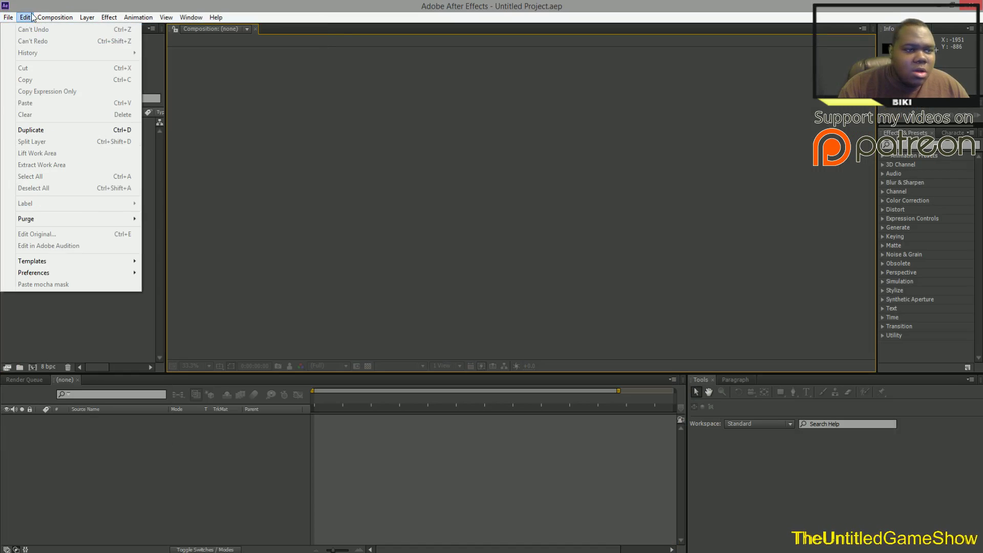
left_click(44, 28)
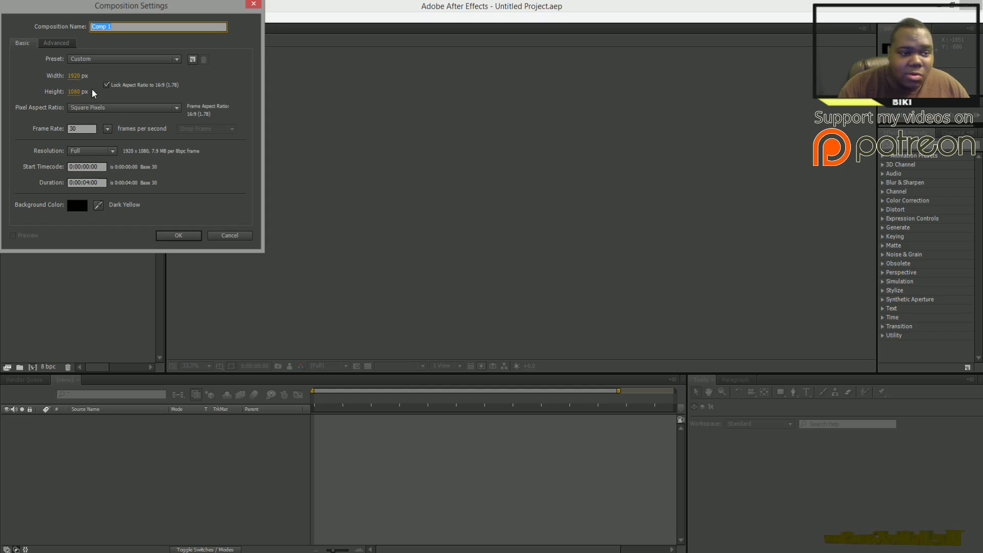
left_click(178, 236)
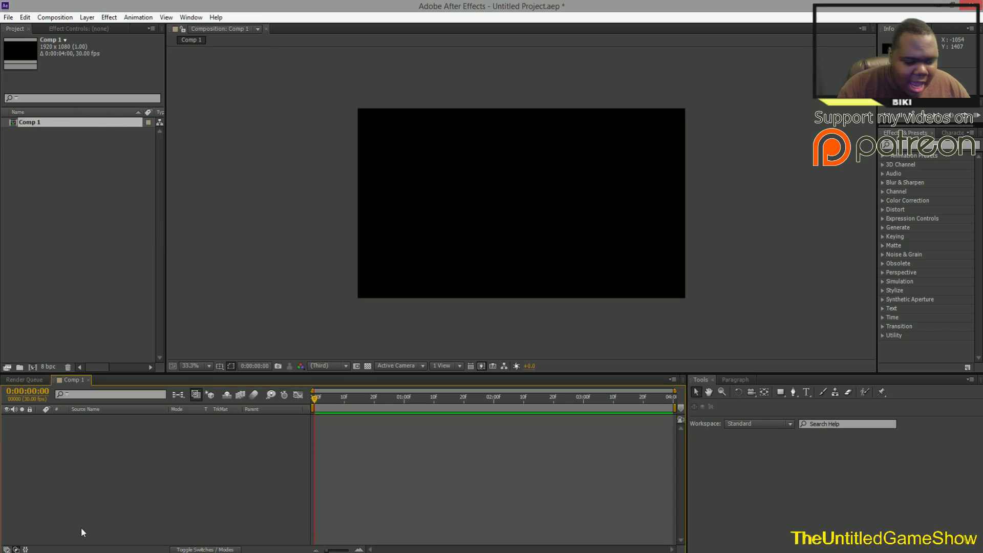
key("alt+Tab")
left_click_drag(270, 262, 112, 233)
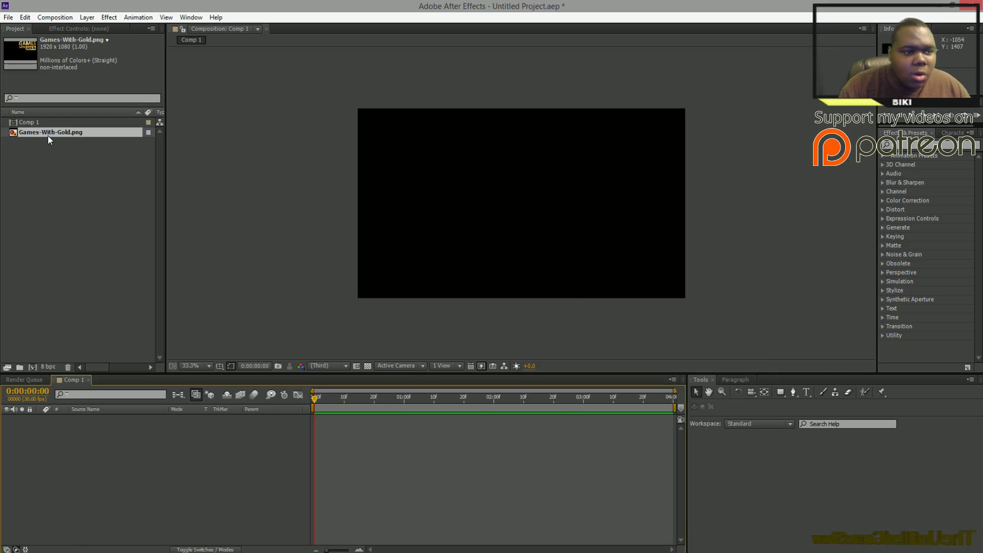
- Add a black 1920 × 1080 solid layer to the composition
left_click(54, 16)
mouse_move(88, 20)
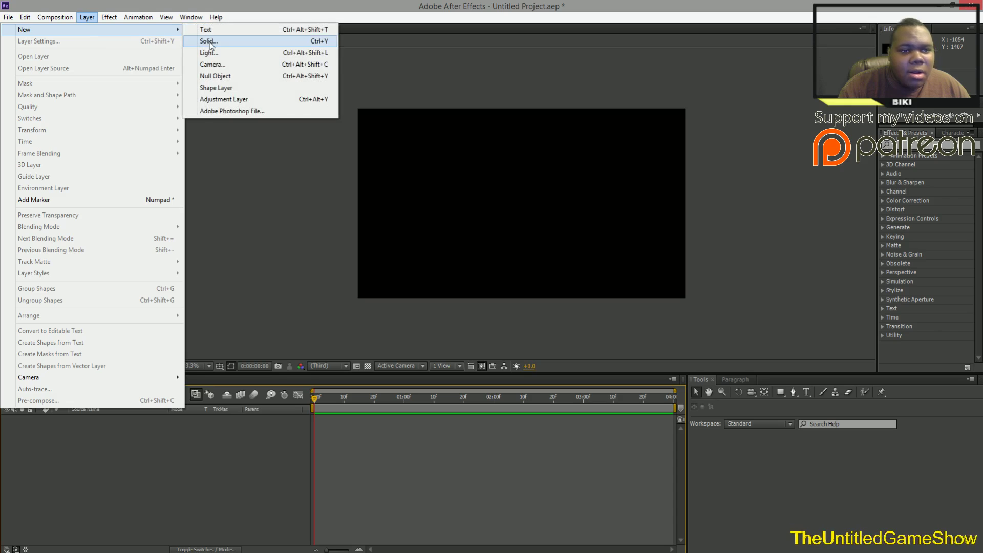
left_click(209, 42)
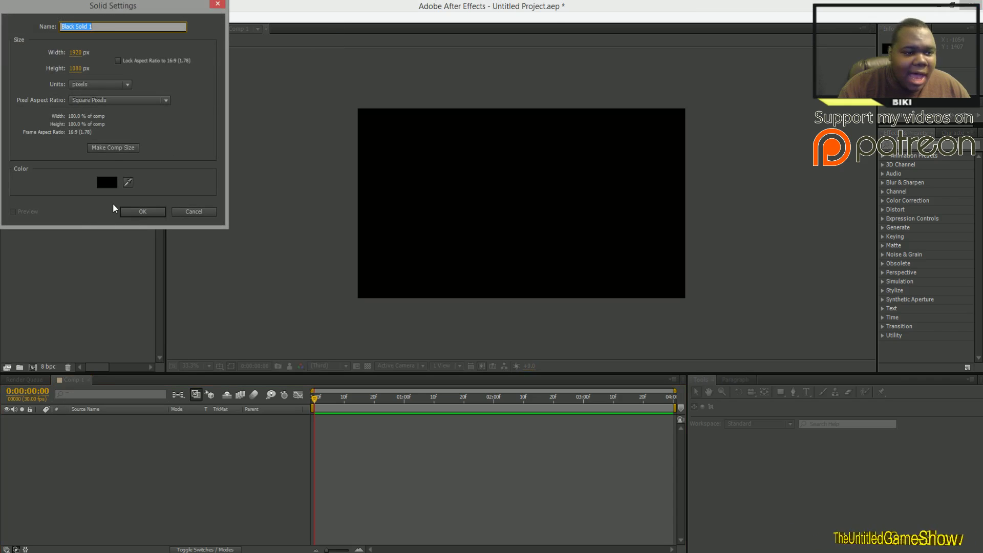
left_click(142, 213)
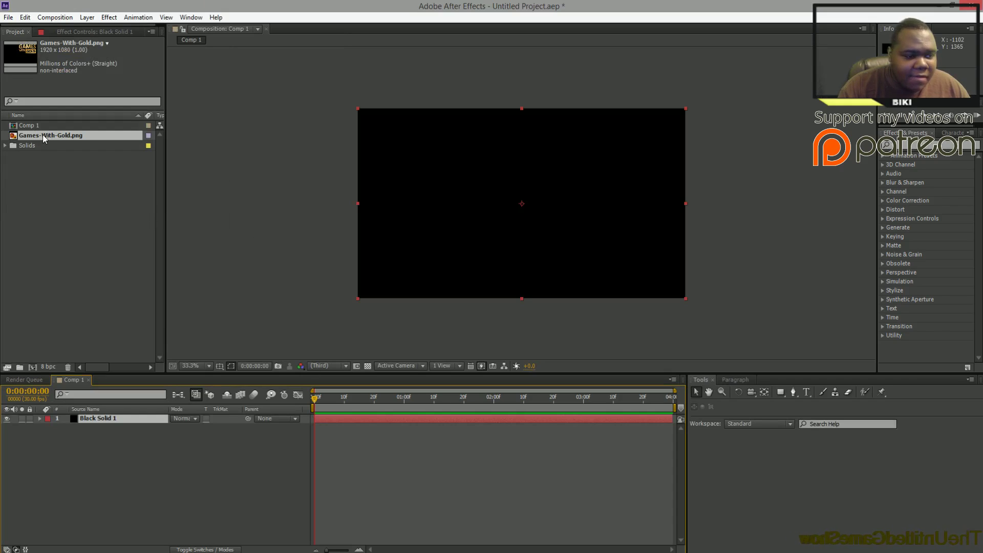
- Place Games-With-Gold.png above the black solid in Comp 1 and duplicate that image layer
left_click_drag(42, 134, 146, 416)
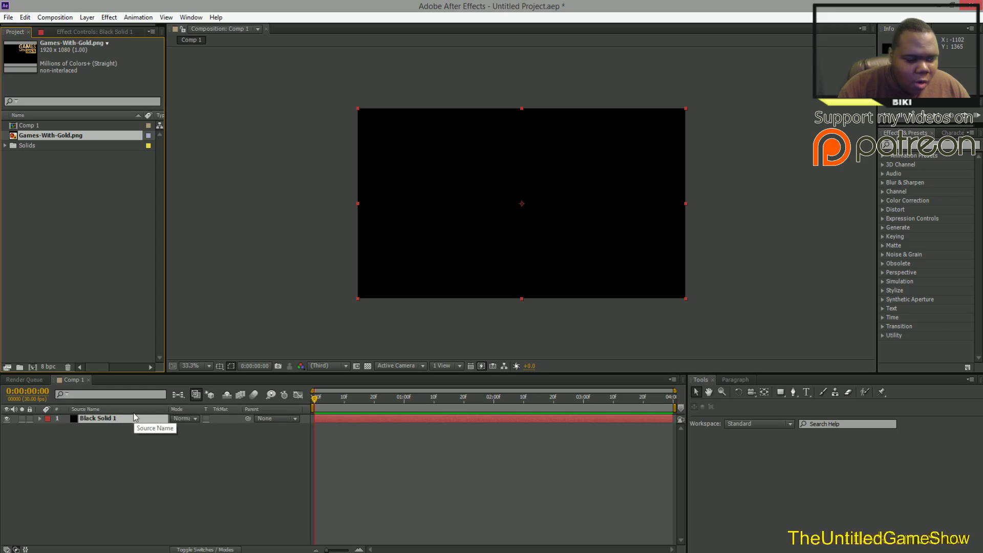
left_click_drag(68, 138, 96, 418)
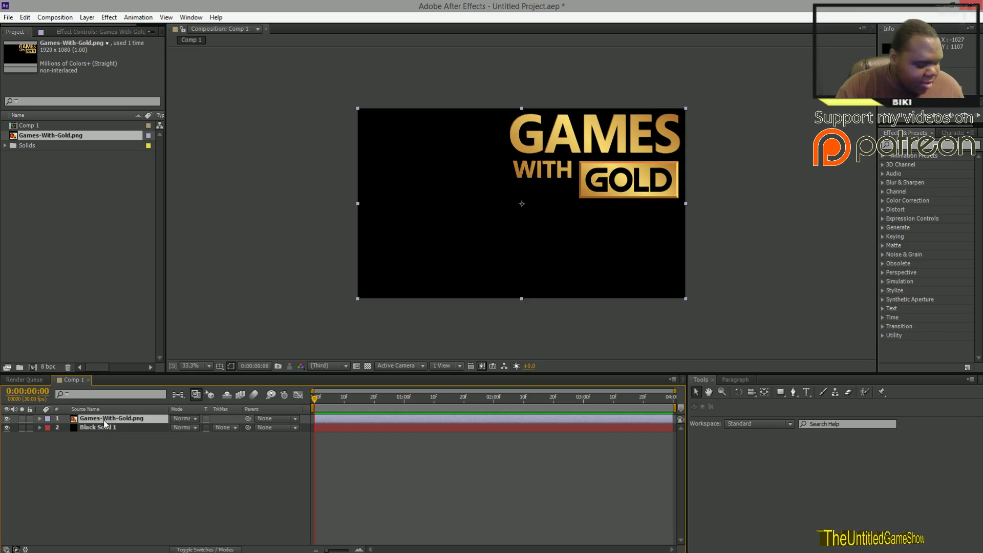
left_click(25, 18)
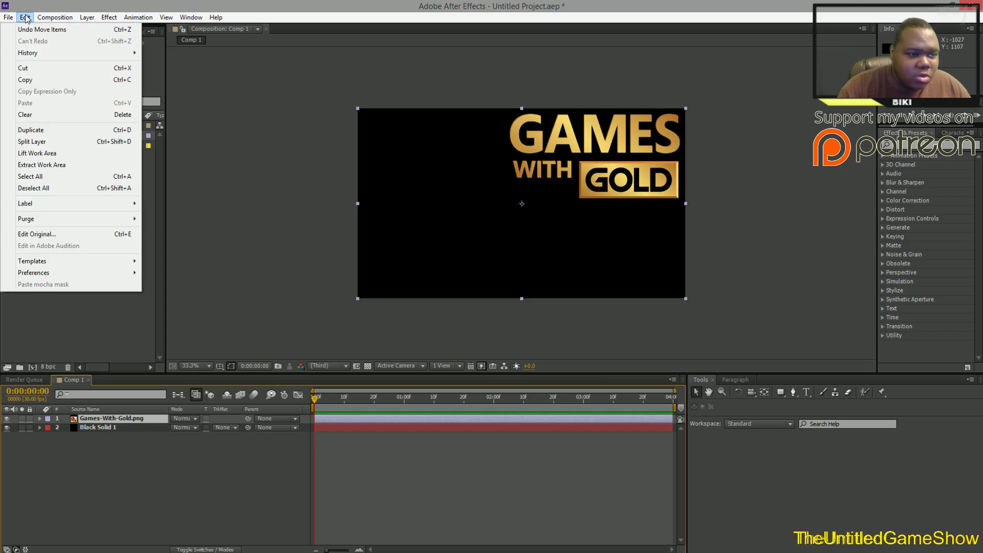
left_click(63, 129)
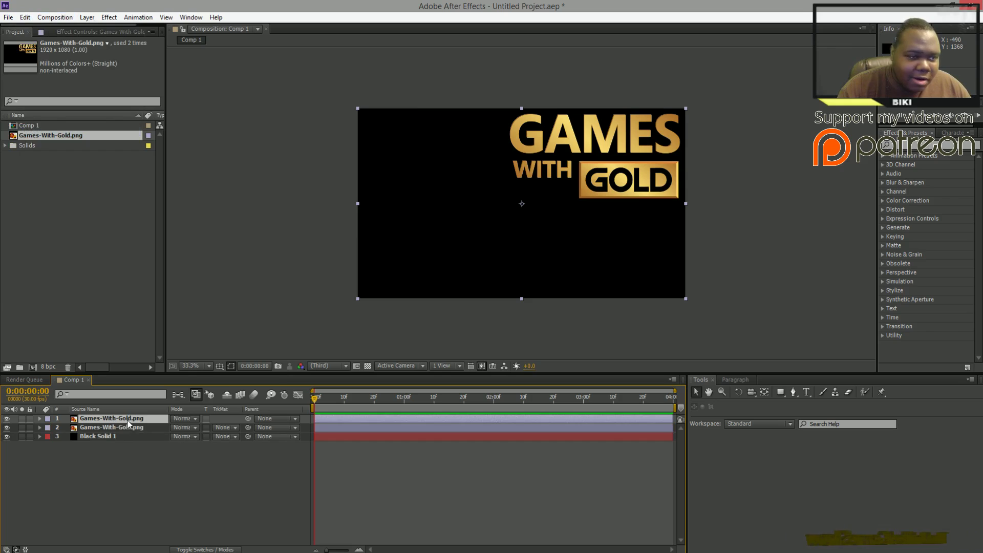
- Create a comp-sized solid layer in near-white, colour FFFDFD
left_click(87, 17)
mouse_move(86, 33)
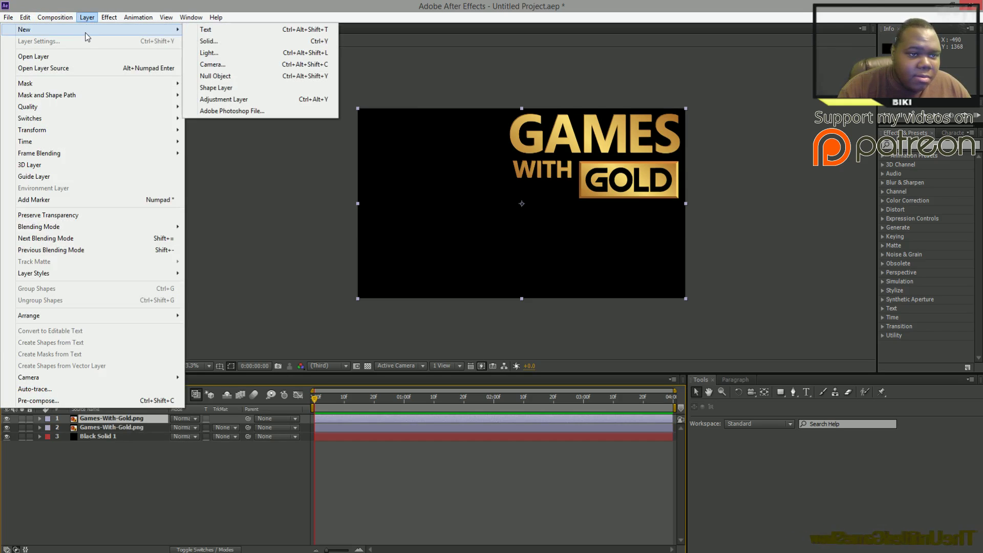
left_click(241, 43)
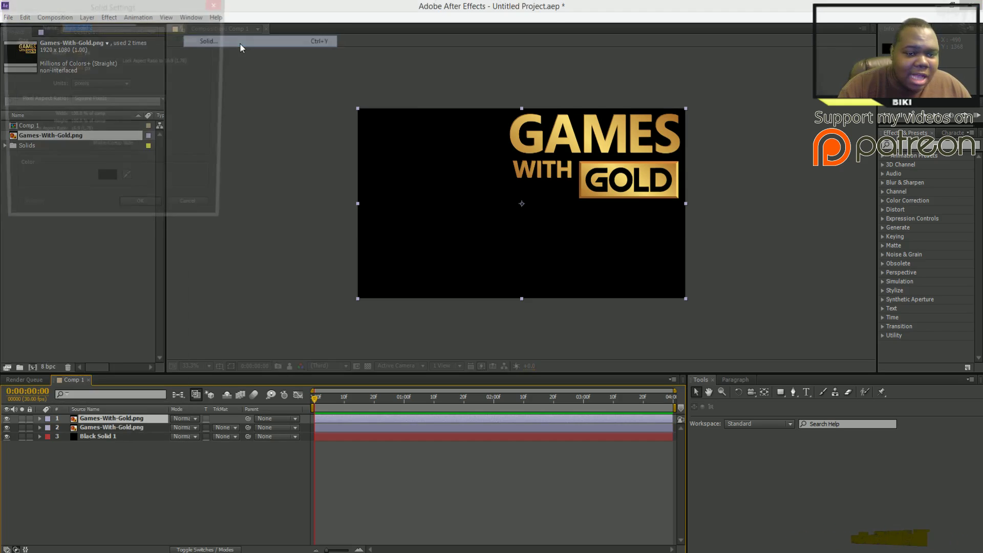
left_click(116, 185)
left_click(12, 24)
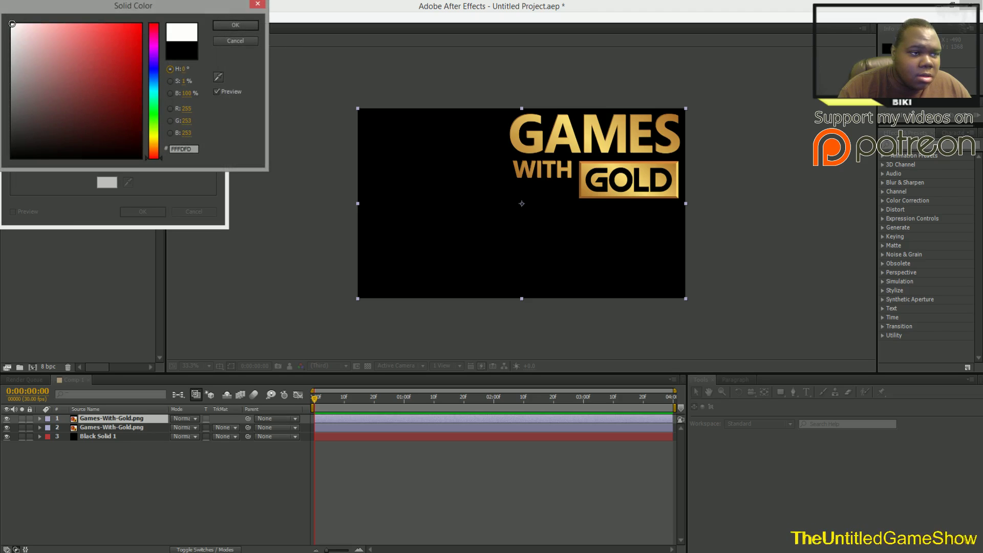
left_click(235, 25)
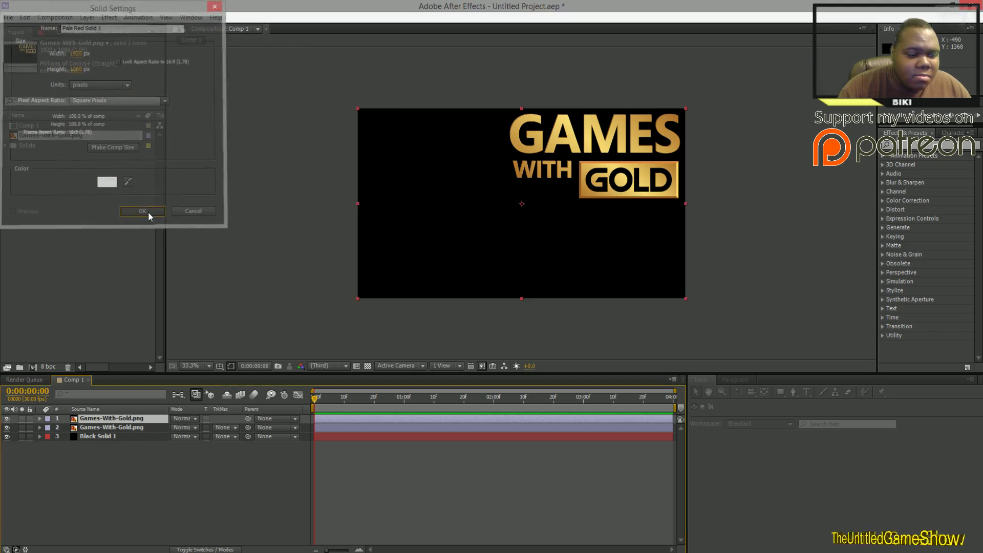
left_click(143, 212)
- Move the white solid between the two Games-With-Gold layers and narrow it to a thin vertical strip at the composition's centre
left_click_drag(97, 420, 96, 433)
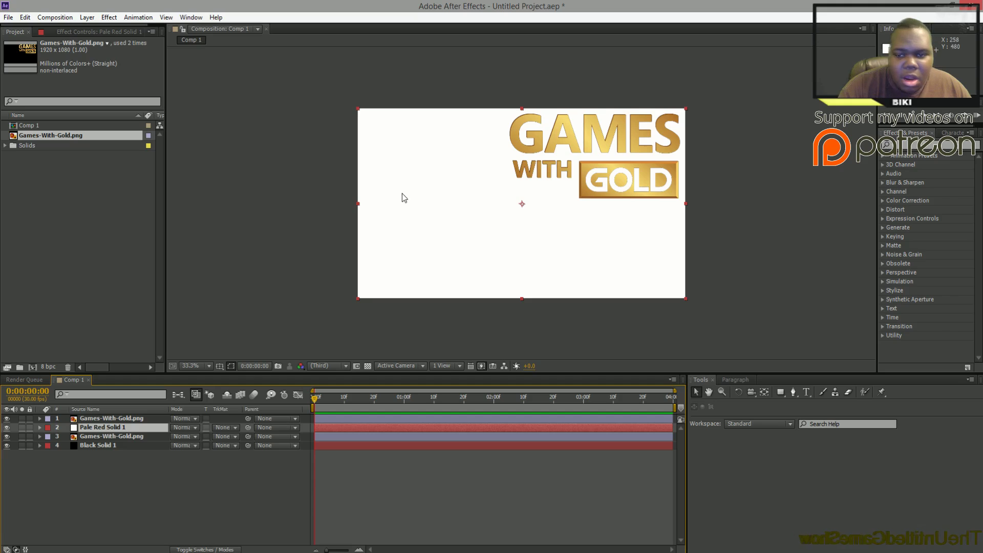
left_click_drag(358, 204, 519, 213)
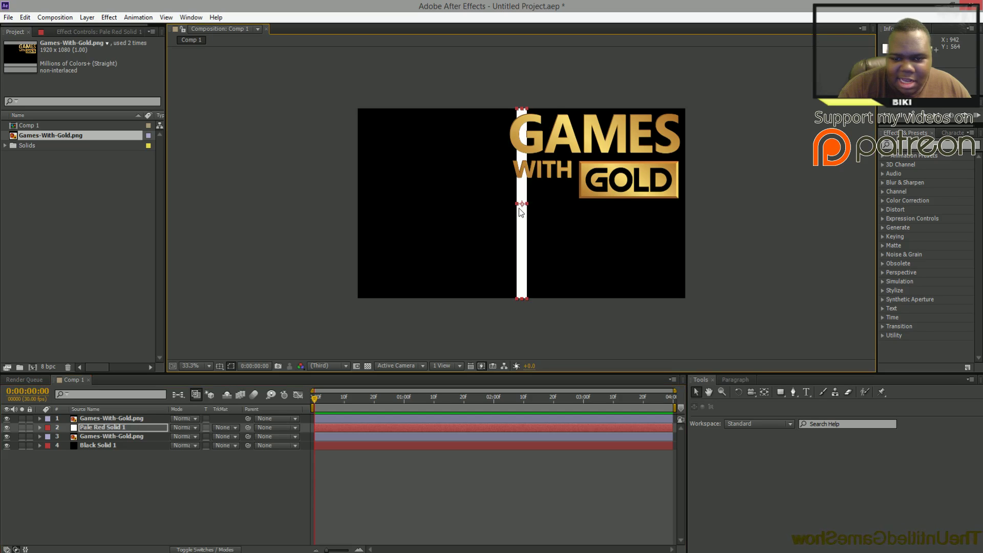
- Search the effects for "fast" and apply Fast Blur to the white strip solid
double_click(920, 155)
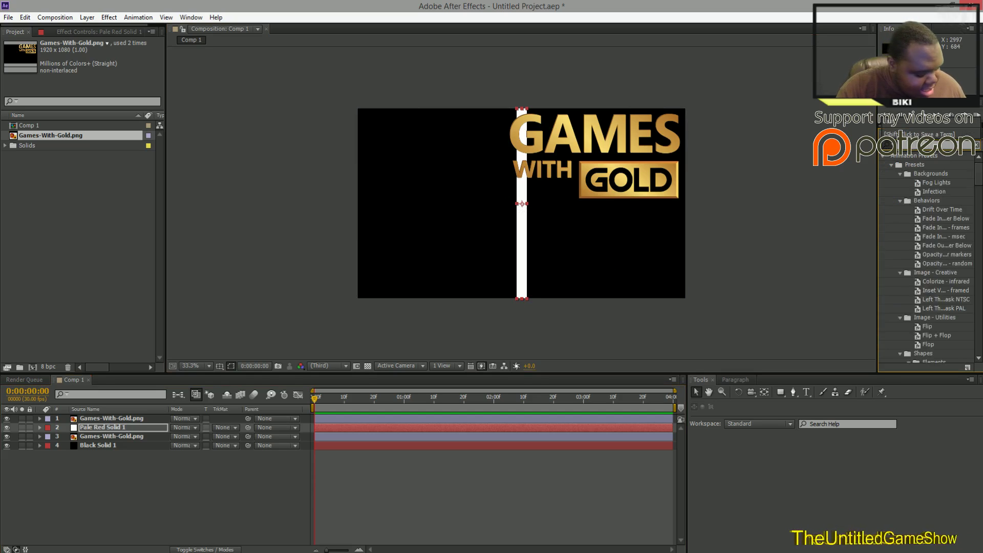
type("fast")
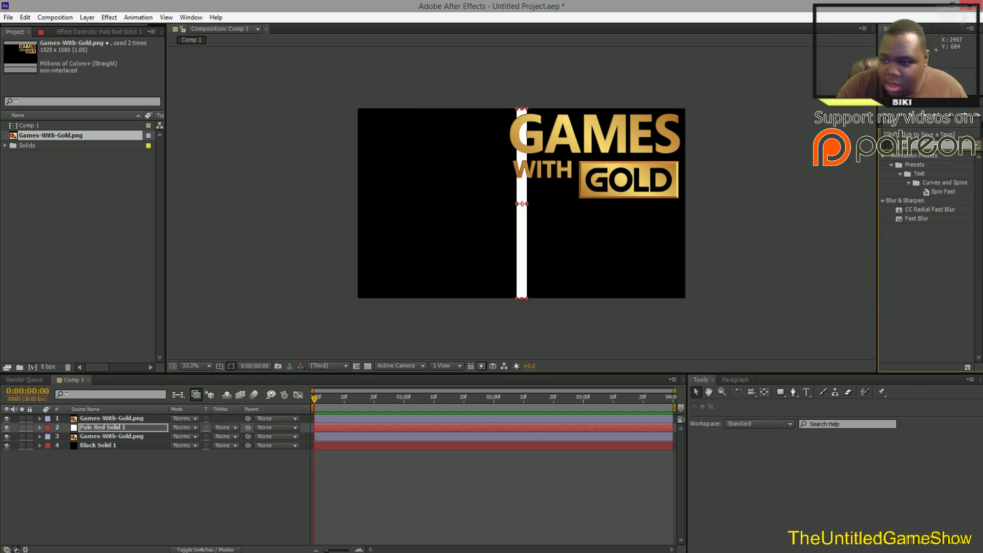
left_click(910, 219)
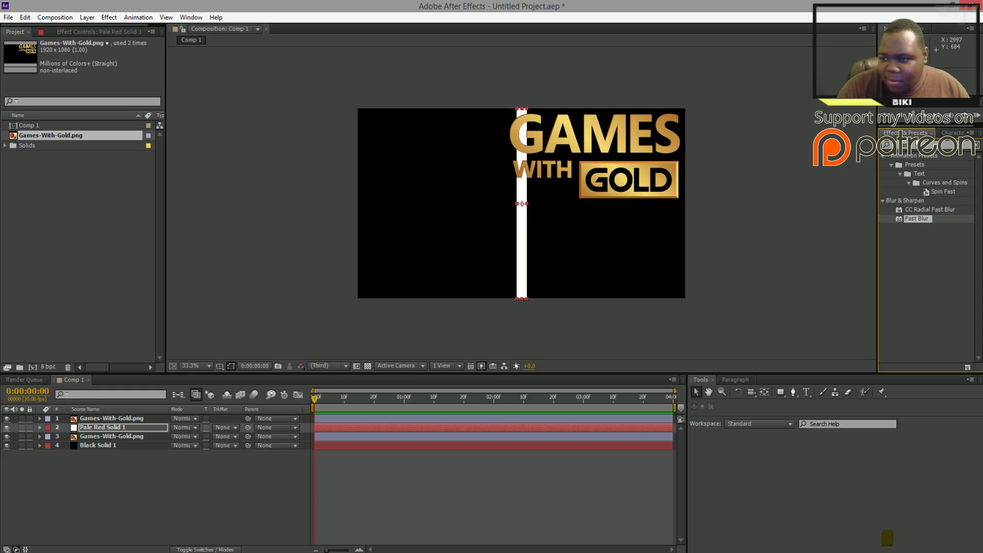
left_click_drag(918, 218, 87, 427)
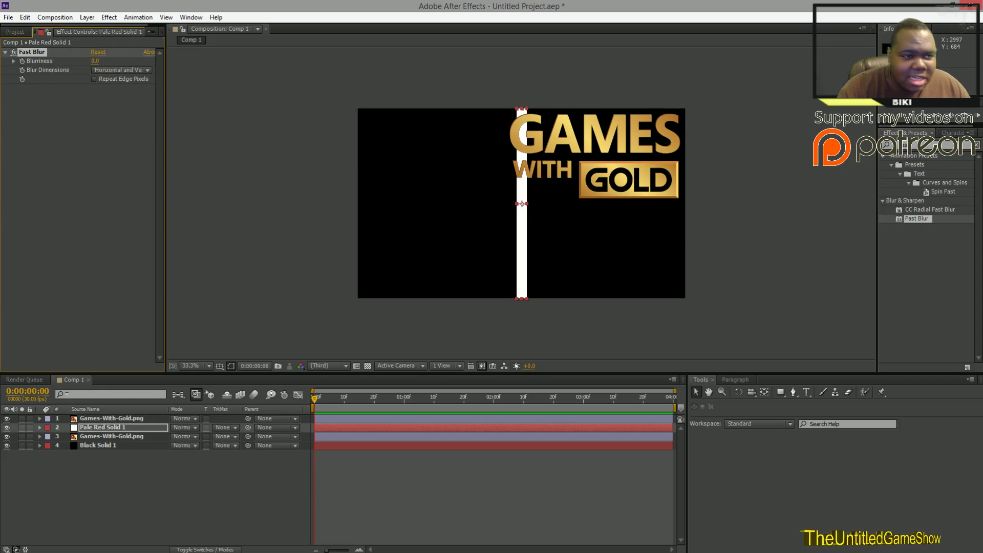
- Set the white strip's Fast Blur Blurriness to 800
left_click(95, 61)
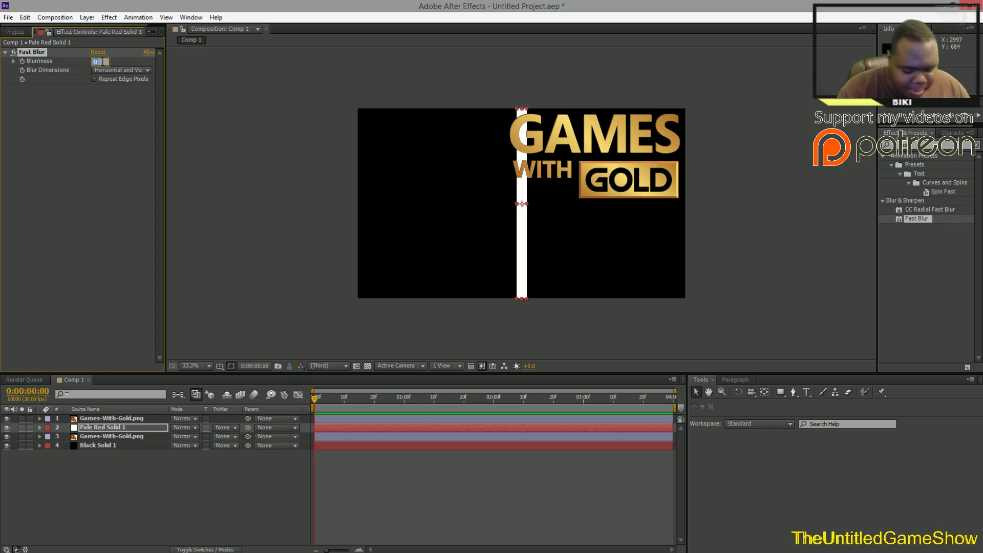
type("7")
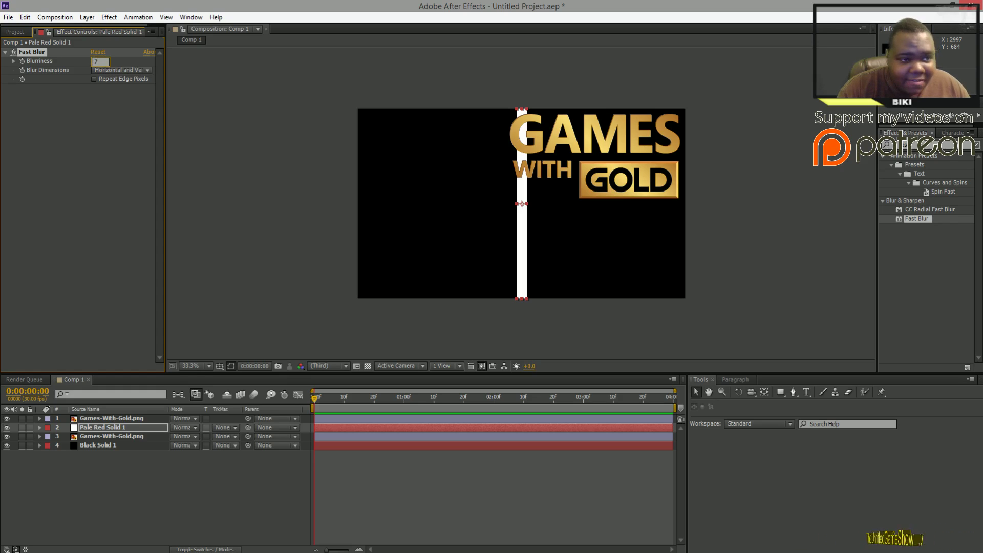
type("50")
key("Return")
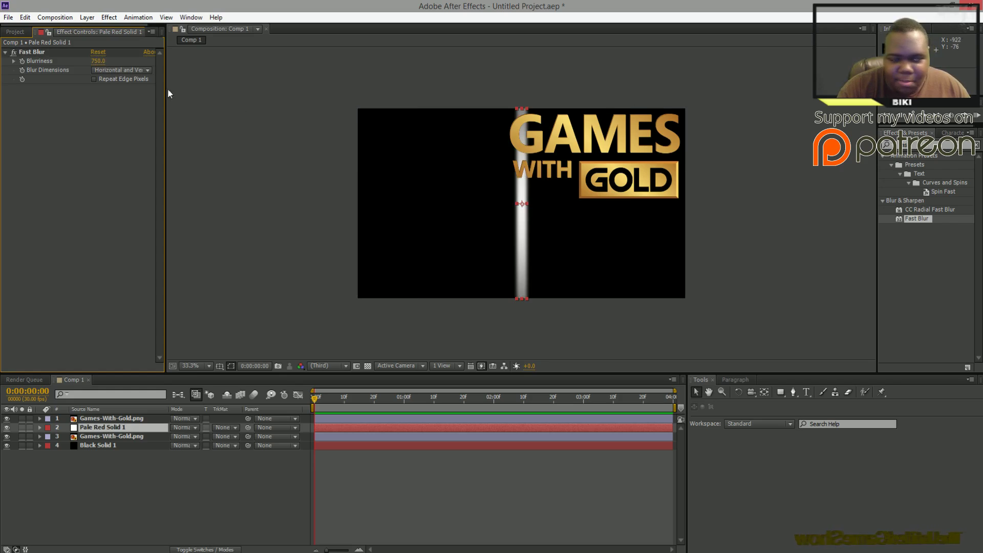
left_click(97, 61)
type("800")
key("Return")
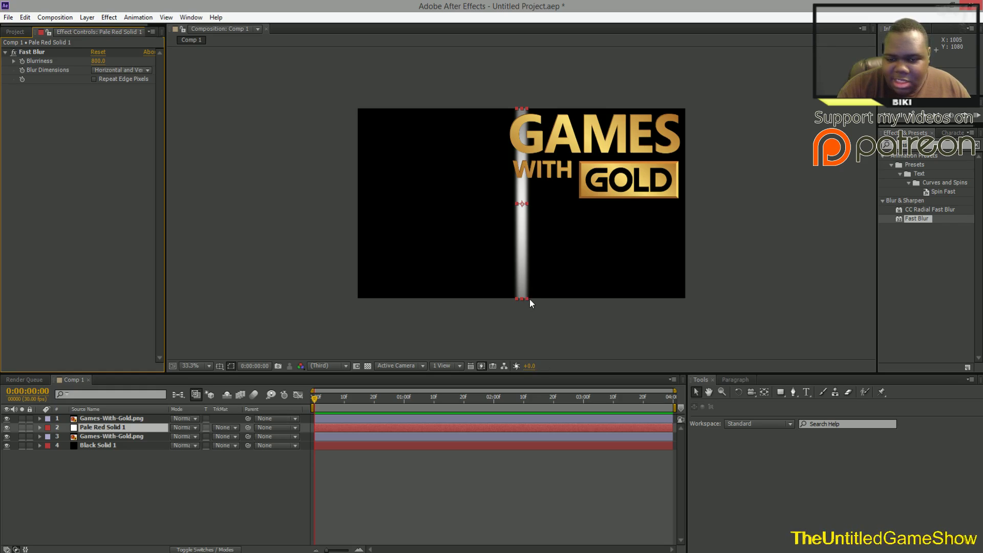
- Move the blurred white strip layer above both Games-With-Gold layers
left_click(96, 419)
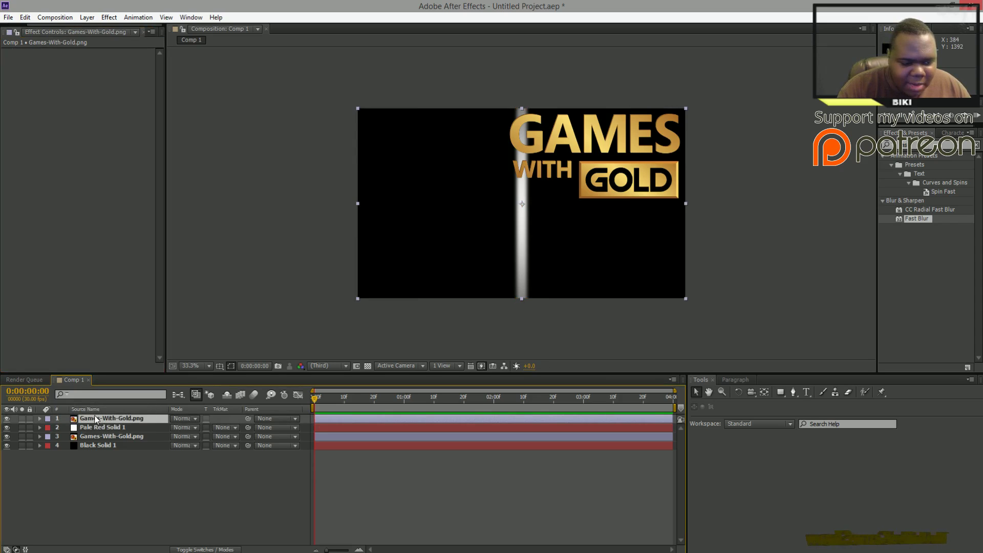
left_click(93, 430)
left_click_drag(94, 432, 95, 415)
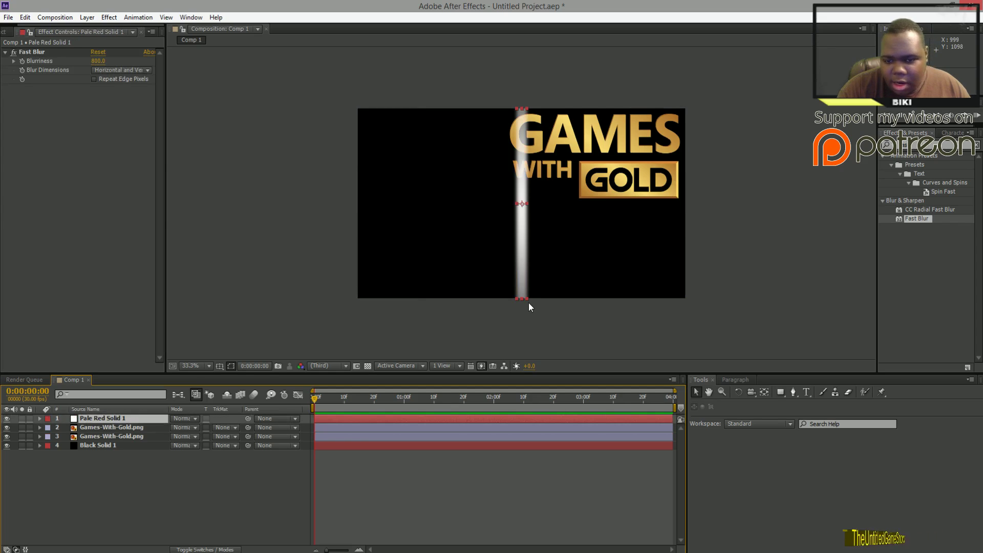
left_click_drag(516, 298, 513, 302)
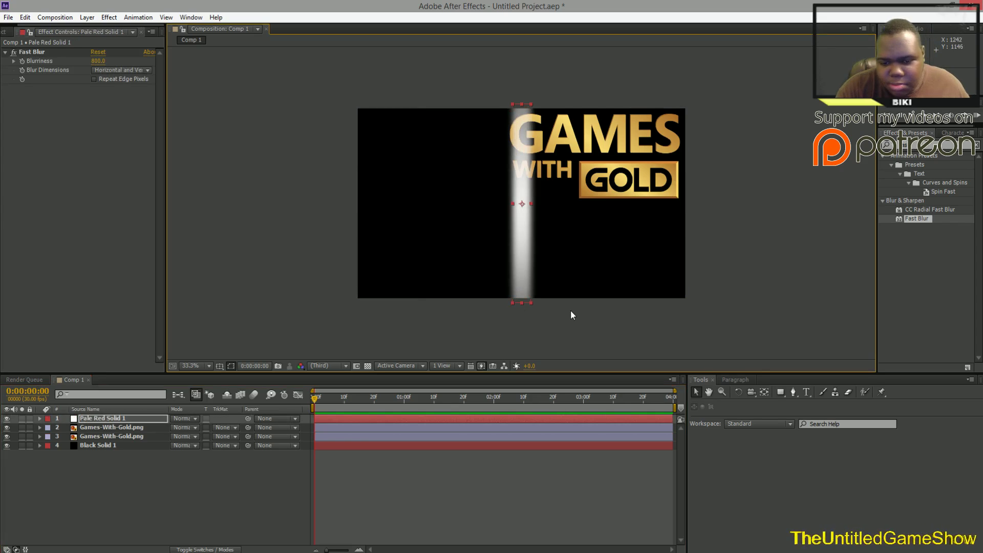
key("ctrl+z")
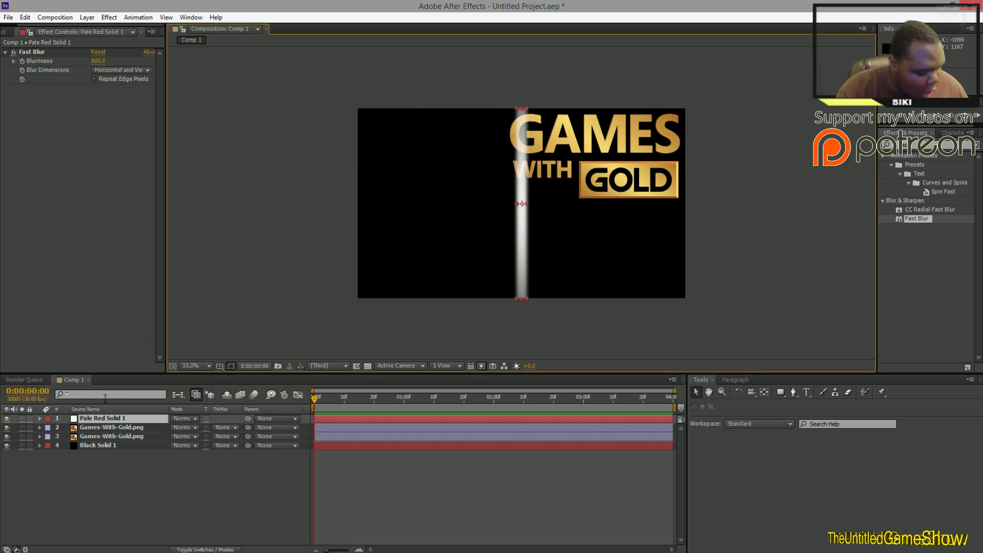
- Rotate the blurred white strip layer to 20 degrees
key("r")
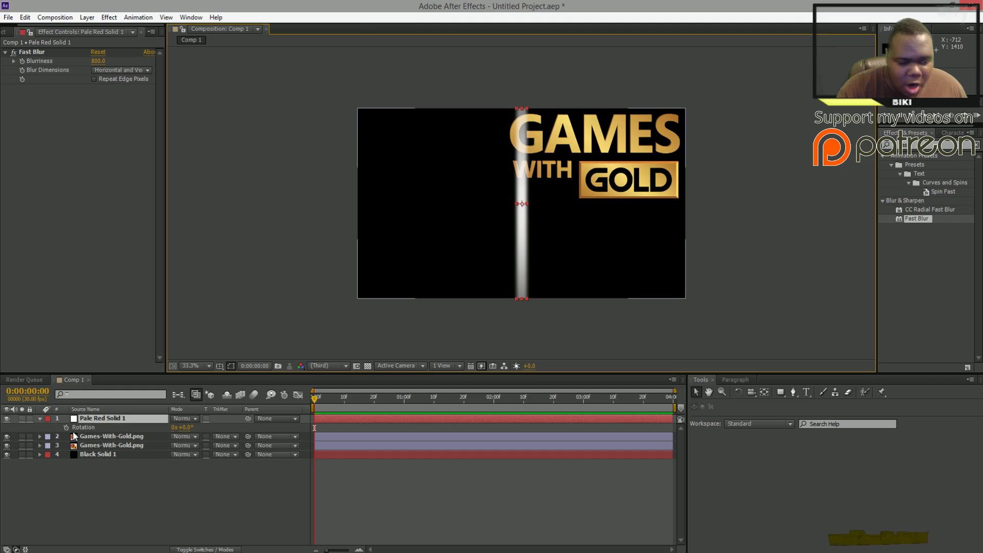
left_click(90, 428)
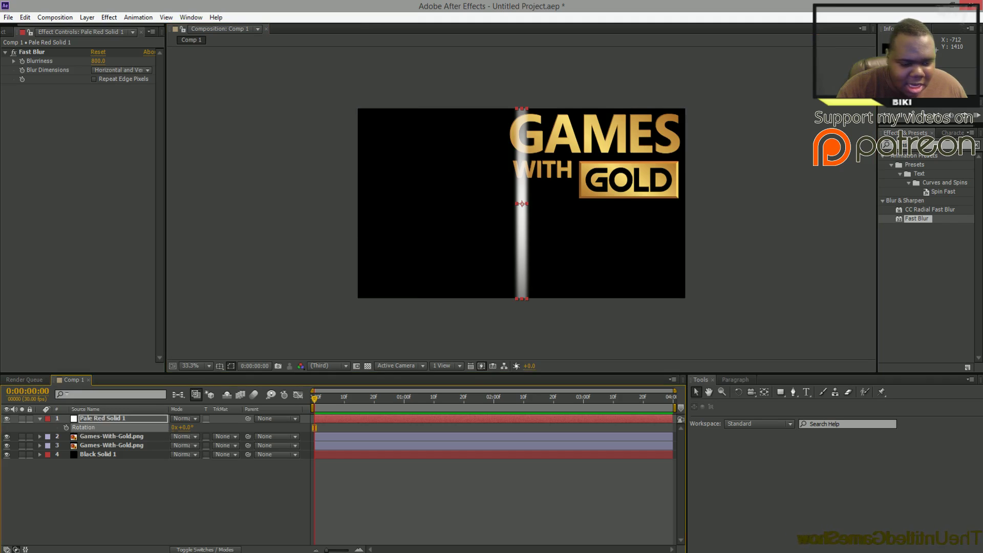
left_click(186, 428)
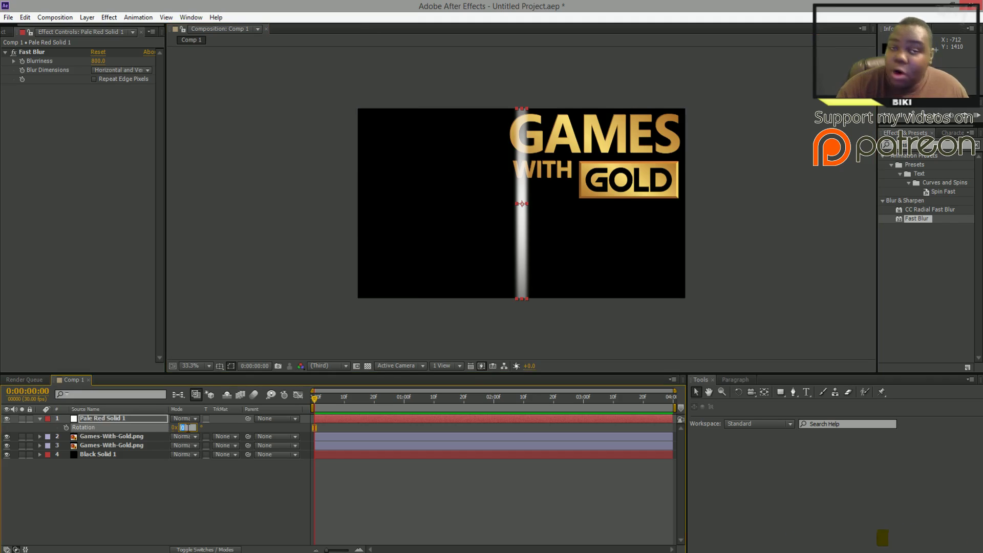
type("20")
key("Return")
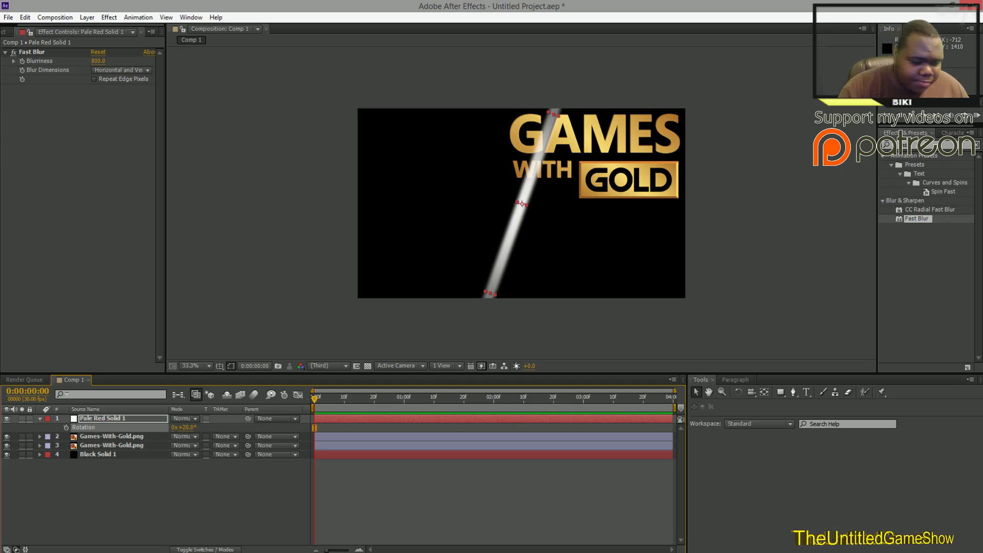
- Duplicate the rotated white strip layer
left_click(94, 420)
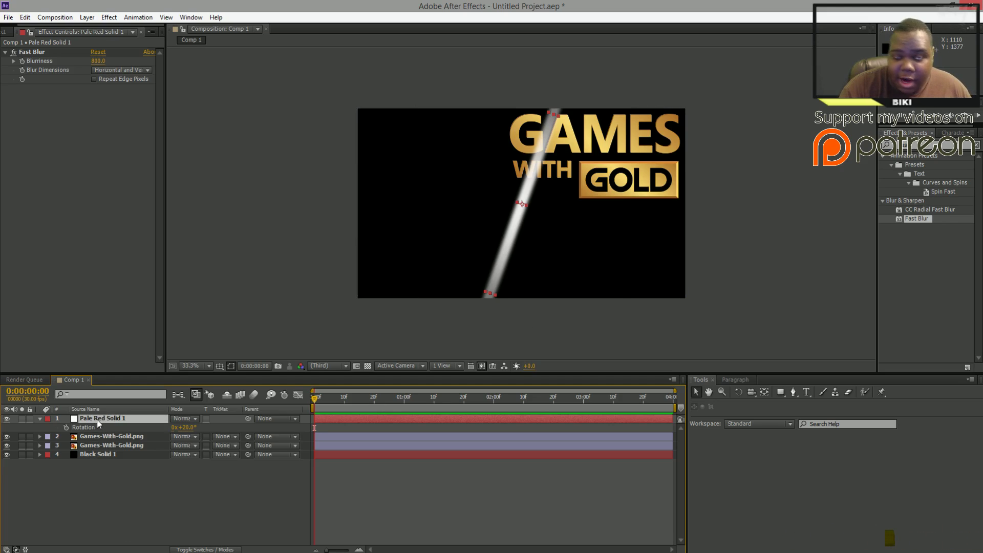
left_click(25, 17)
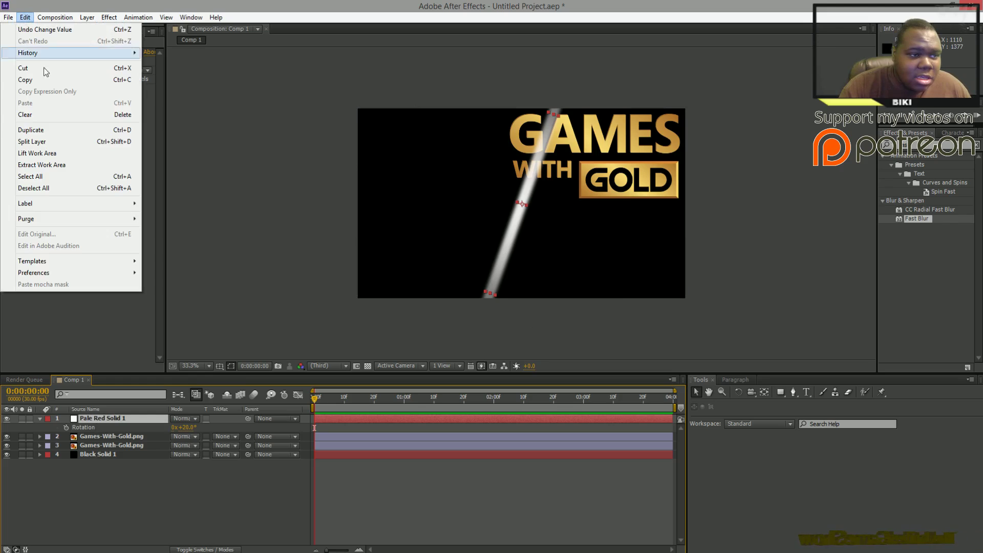
left_click(52, 132)
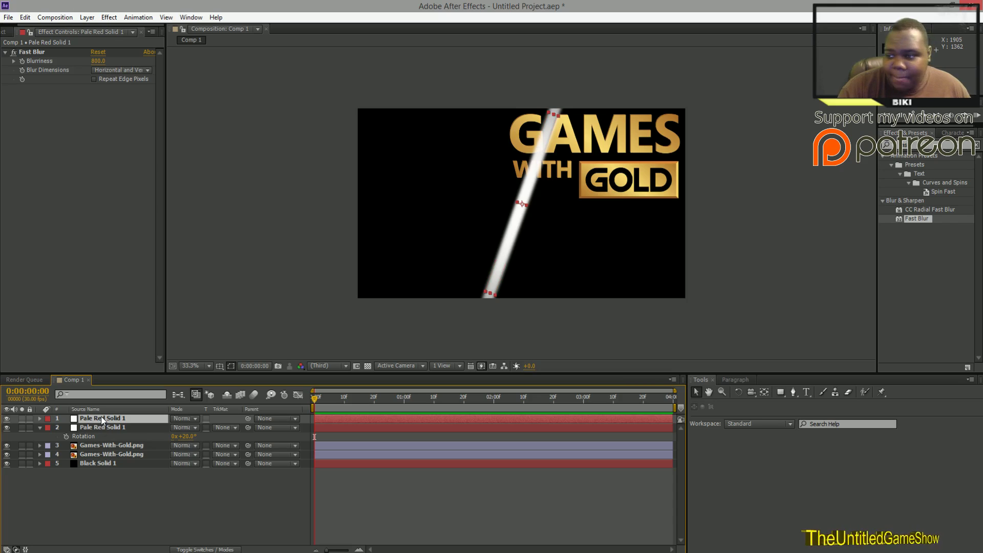
- Set the duplicated strip's Fast Blur Blurriness to 1200
left_click(98, 61)
type("12")
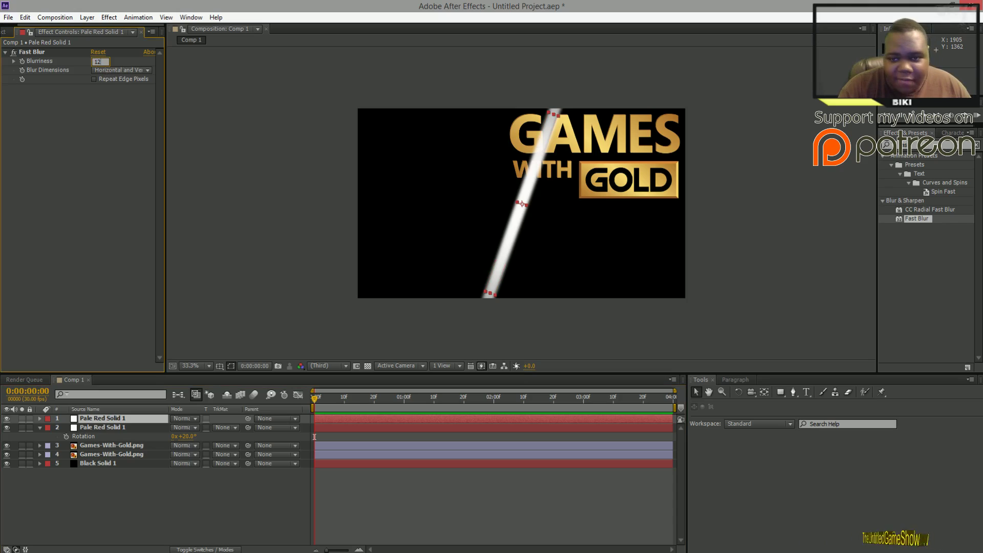
type("0")
key("Return")
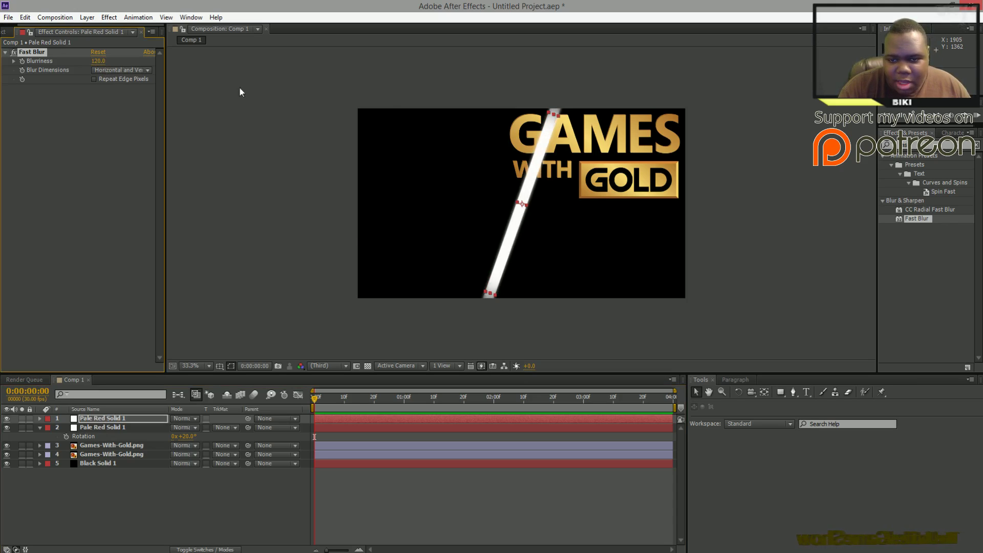
left_click(98, 61)
left_click(99, 62)
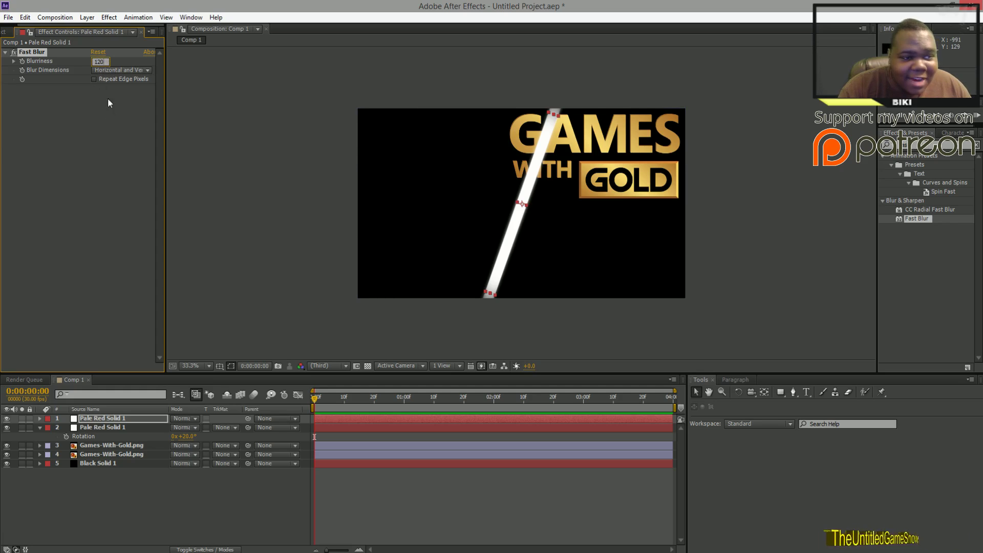
key("Return")
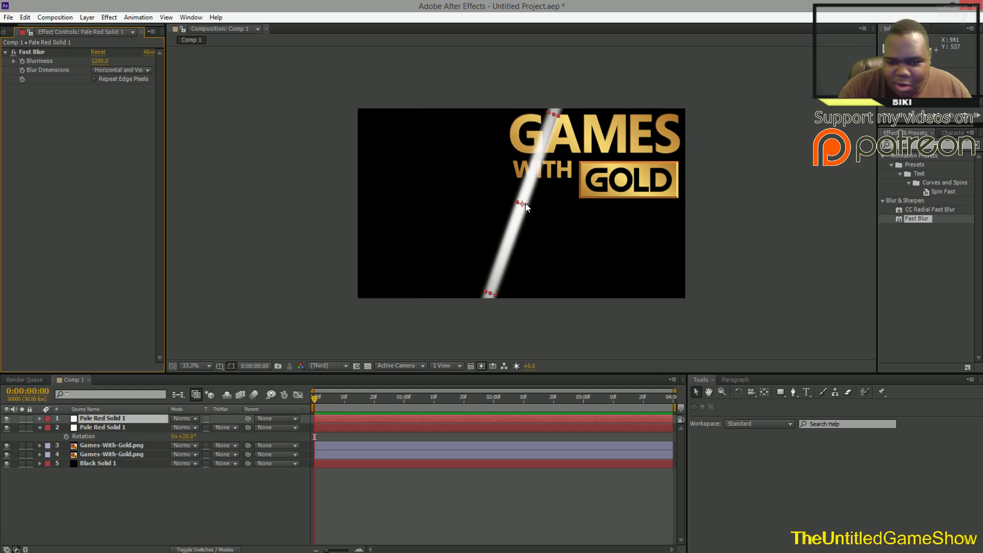
- Narrow the duplicated white strip so it forms a thinner core inside the original strip
left_click(527, 205)
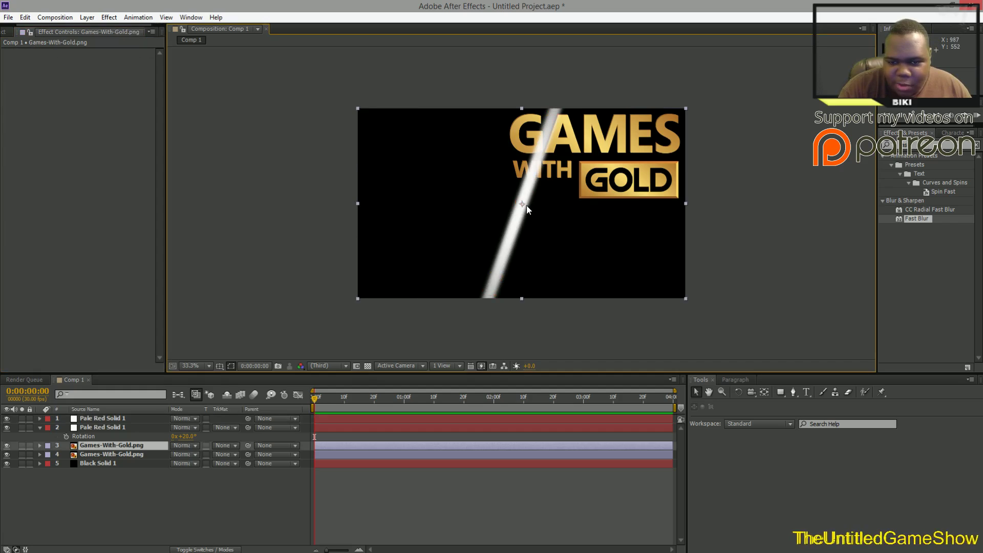
left_click(94, 420)
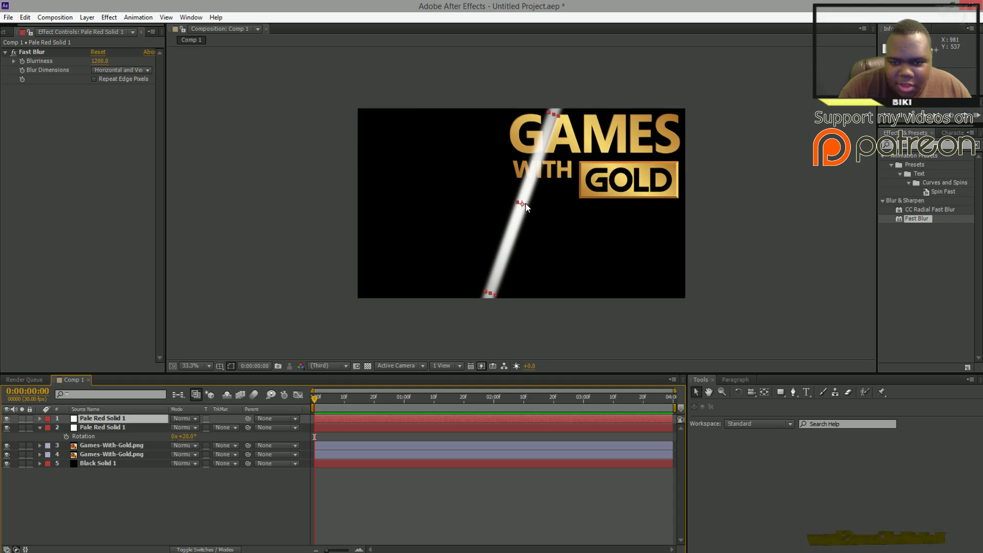
left_click_drag(527, 206, 525, 204)
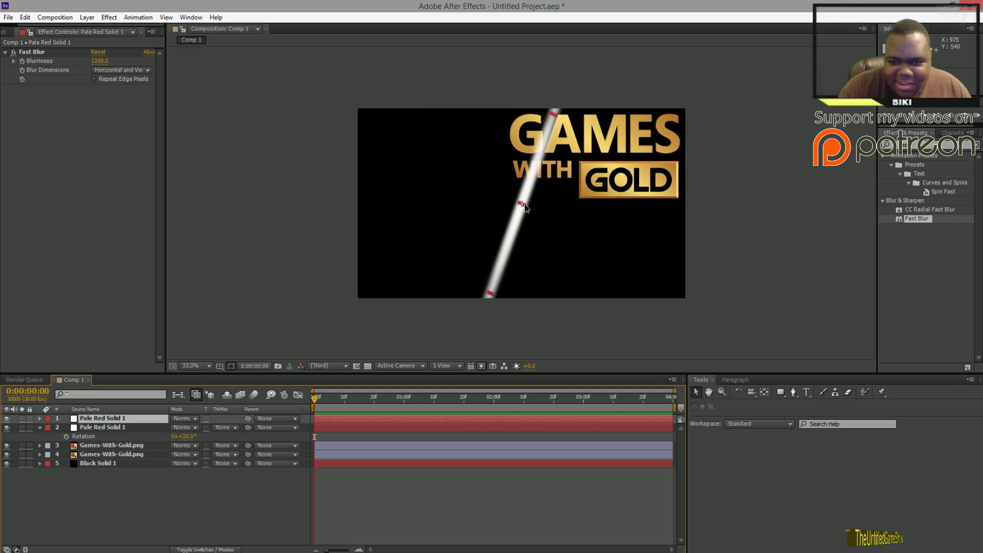
left_click(481, 216)
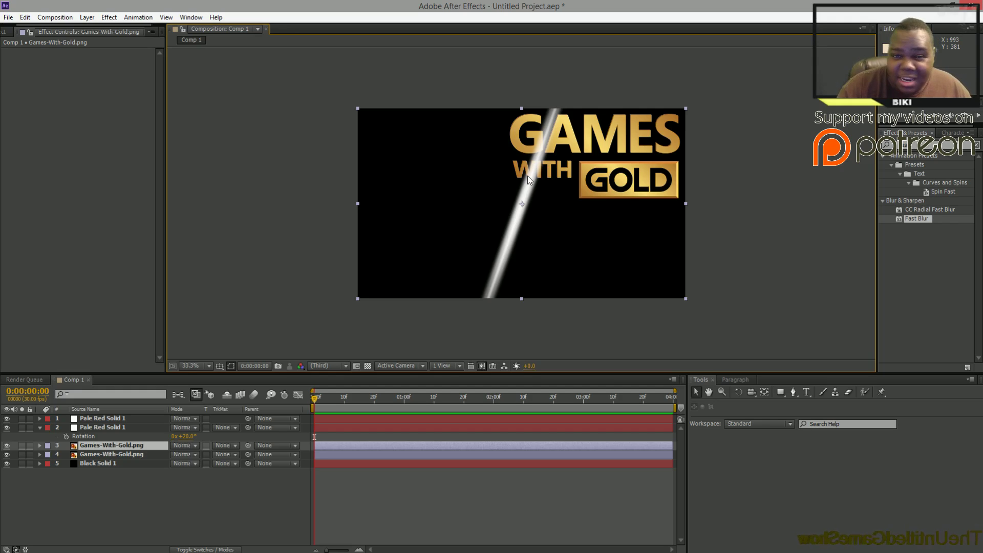
- Move both white strip layers together between the two Games-With-Gold layers
left_click(195, 366)
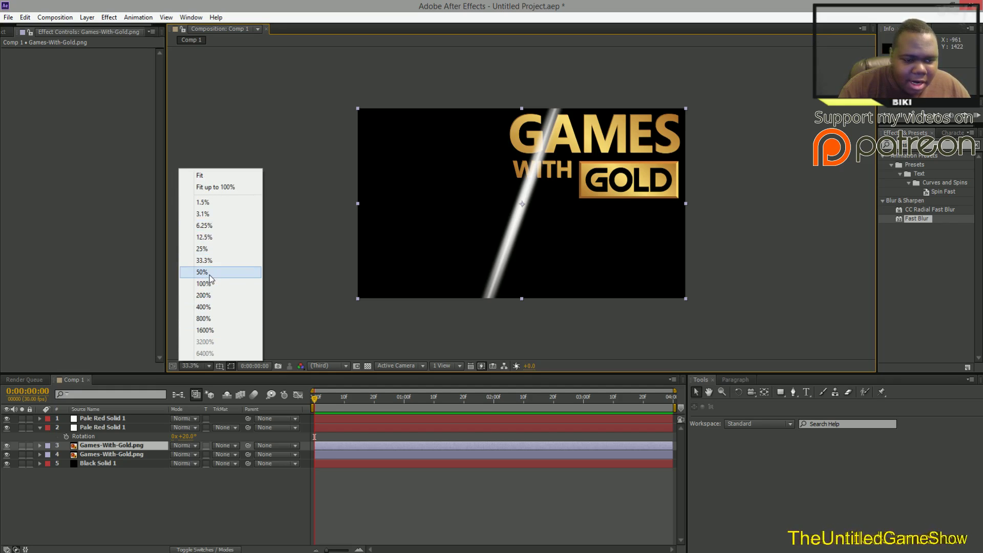
left_click(213, 274)
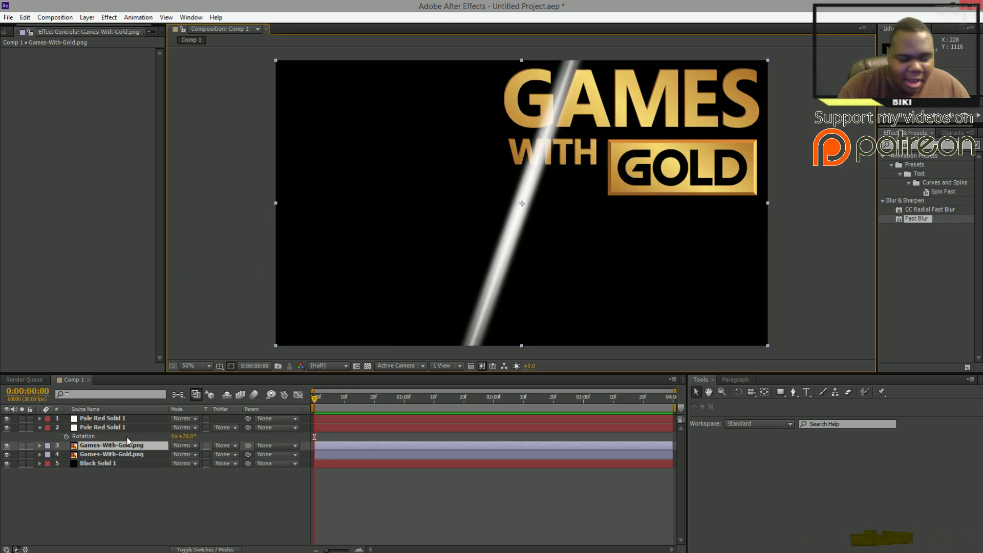
left_click(88, 419)
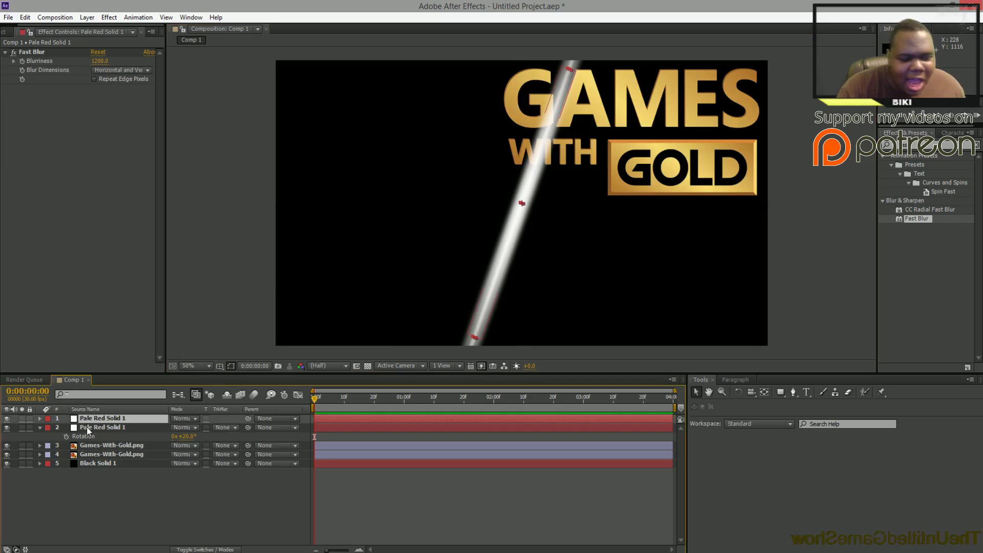
left_click(87, 429)
left_click(93, 420, "ctrl")
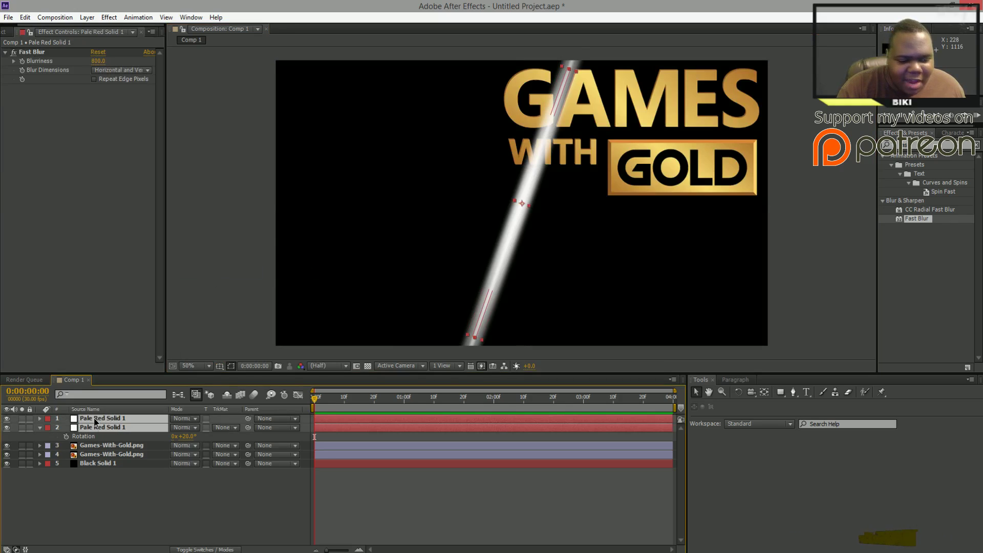
left_click_drag(106, 429, 102, 452)
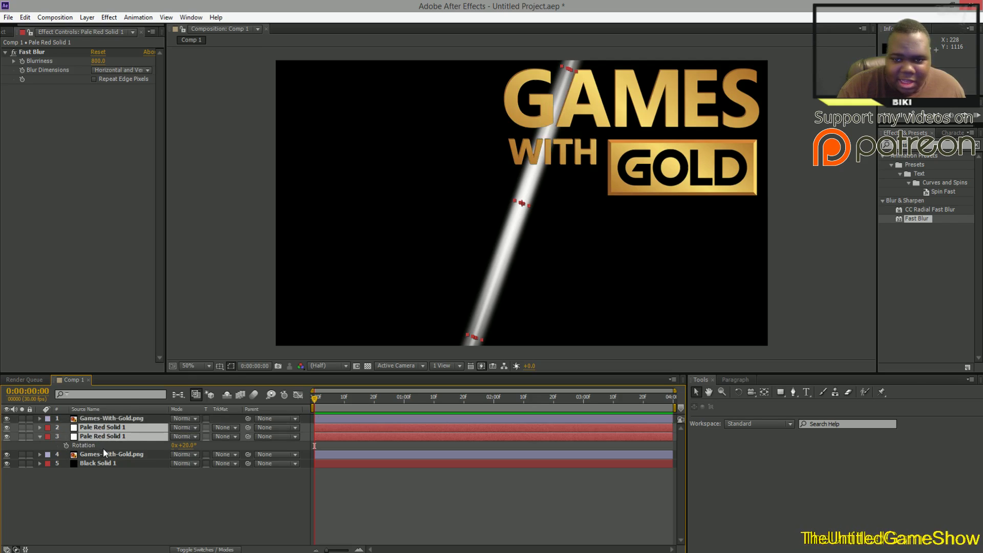
- Pre-compose the two white strip layers into a new composition named "white"
right_click(108, 438)
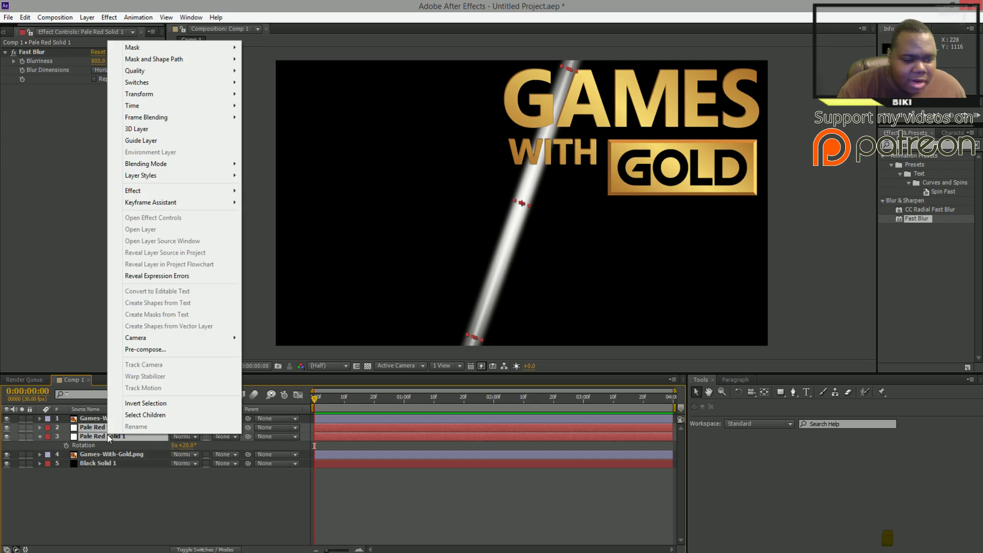
left_click(173, 350)
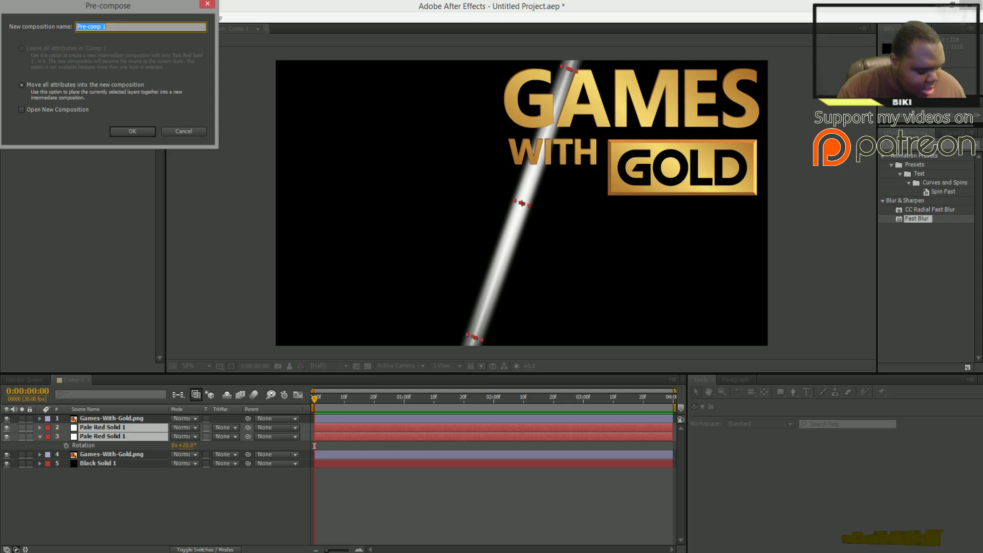
type("we")
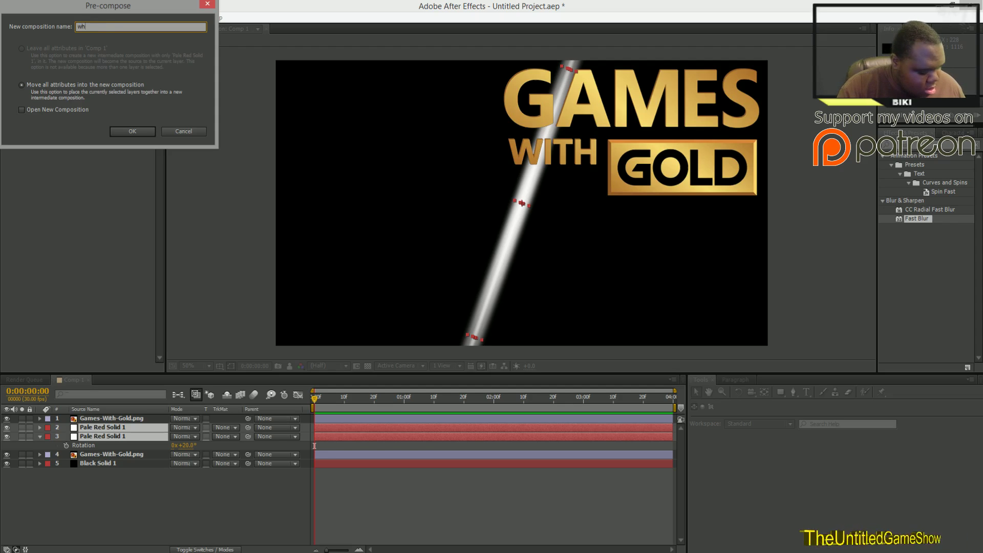
type("ite")
left_click(132, 131)
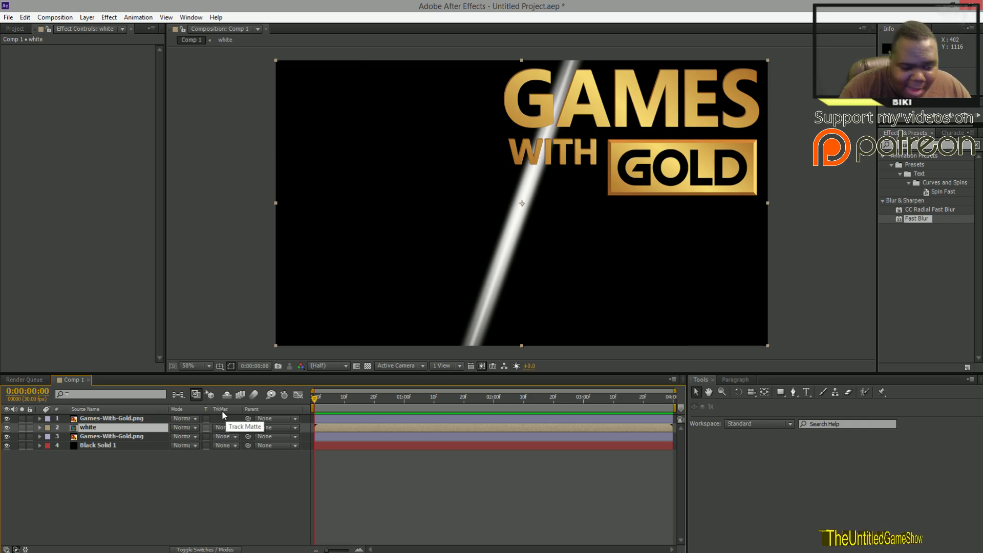
- Set the white pre-comp layer's track matte to Luma Matte "Games-With-Gold.png"
left_click(236, 428)
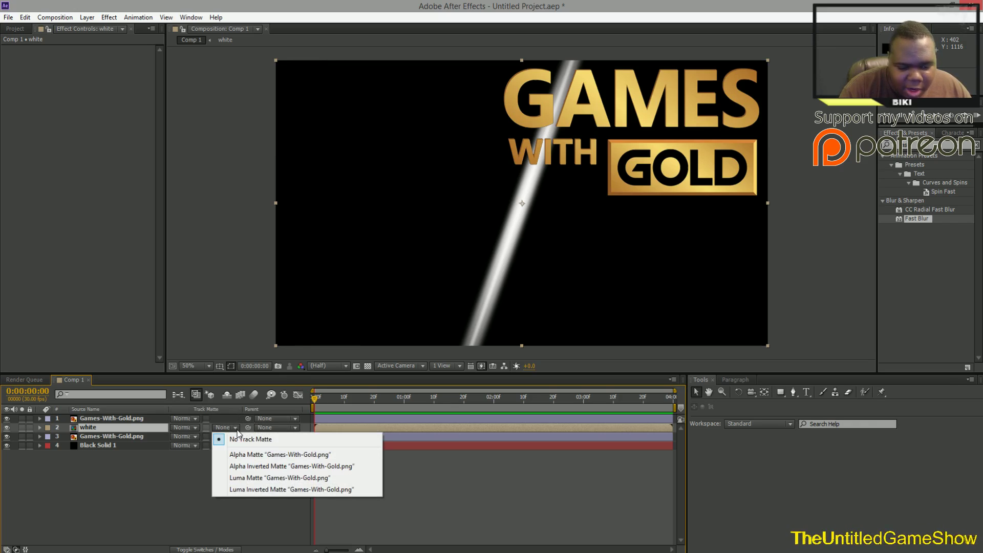
left_click(304, 479)
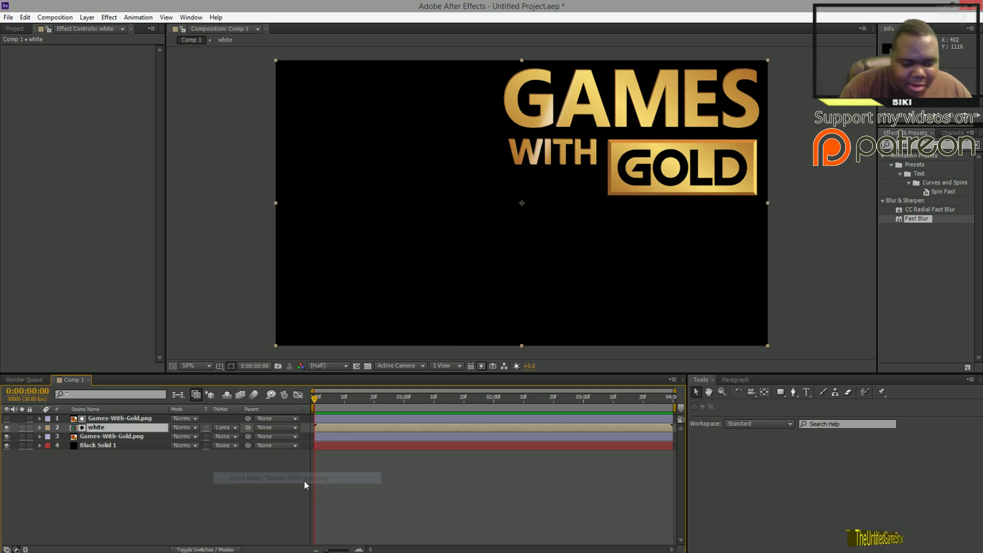
double_click(545, 124)
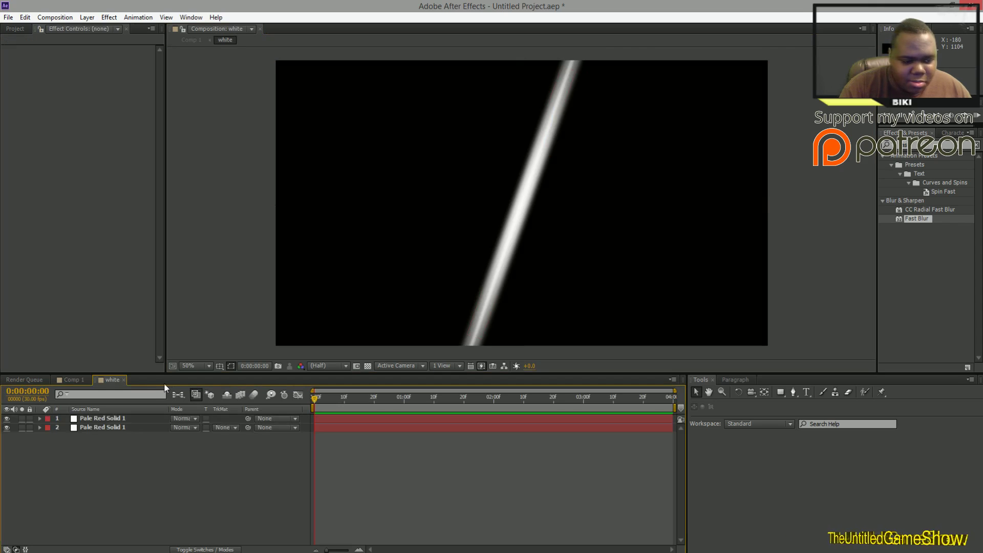
left_click(123, 382)
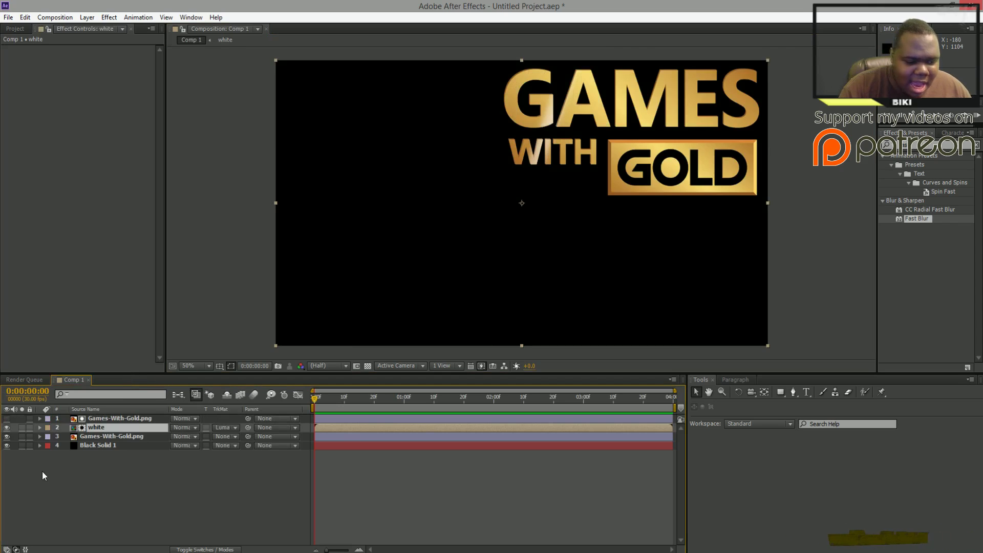
- Try moving the white layer across to the logo's right side and undo the move
left_click_drag(572, 201, 704, 184)
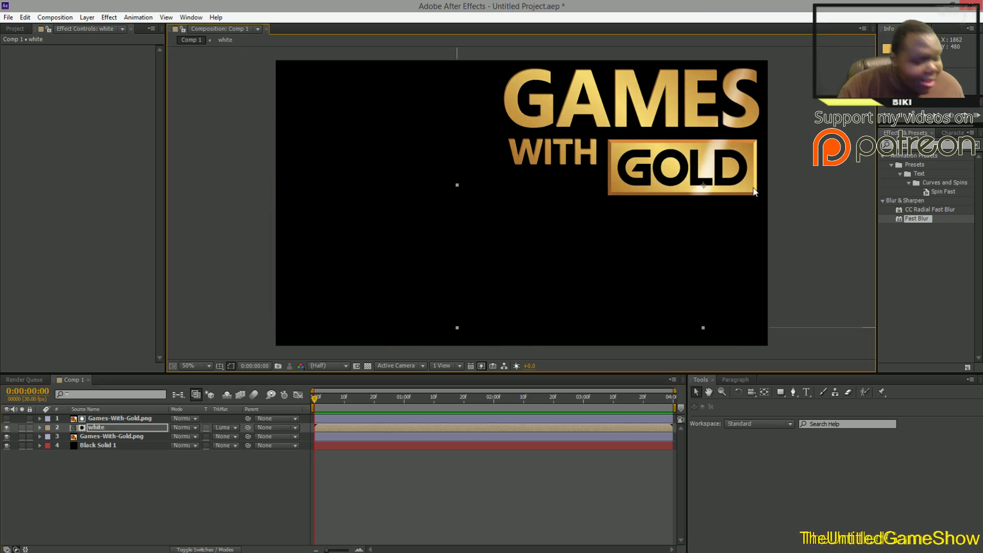
key("ctrl+z")
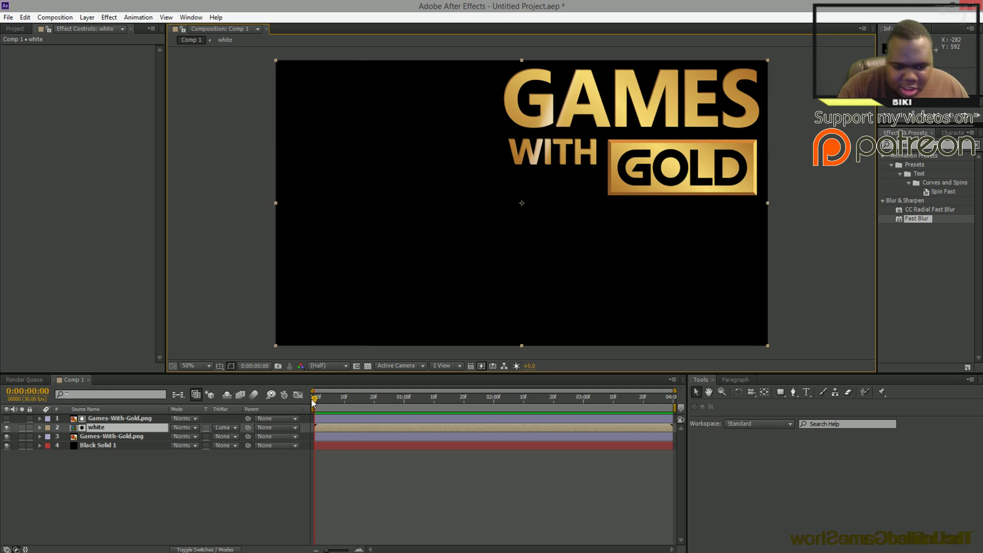
- Move the white layer left of the logo to position 728, 540 and add a Position keyframe at 0:00:00:00
left_click_drag(314, 398, 283, 400)
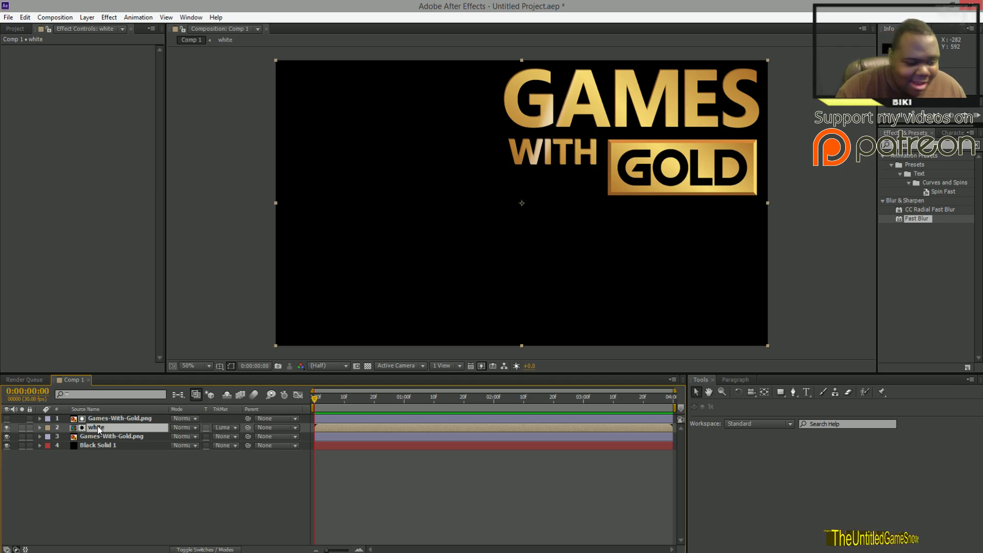
key("p")
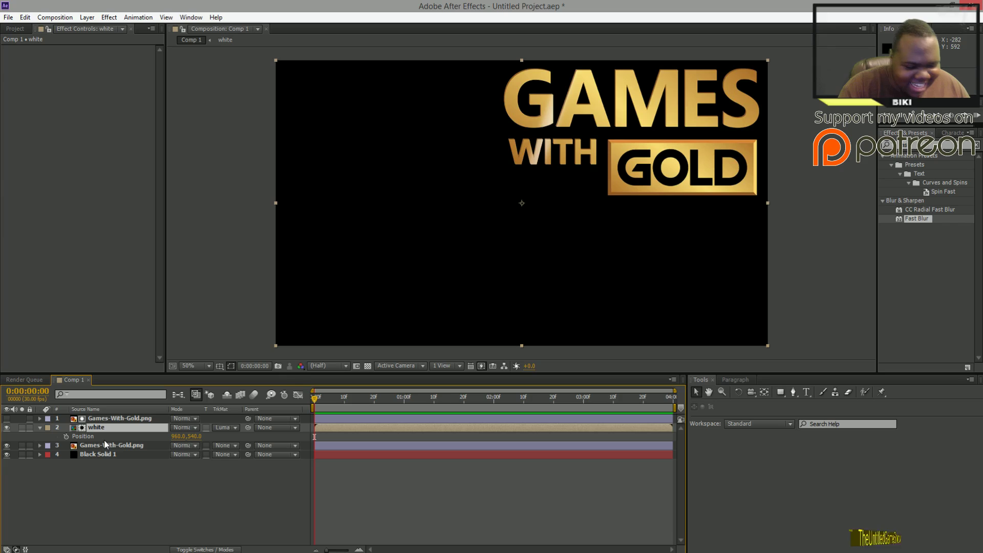
left_click(130, 437)
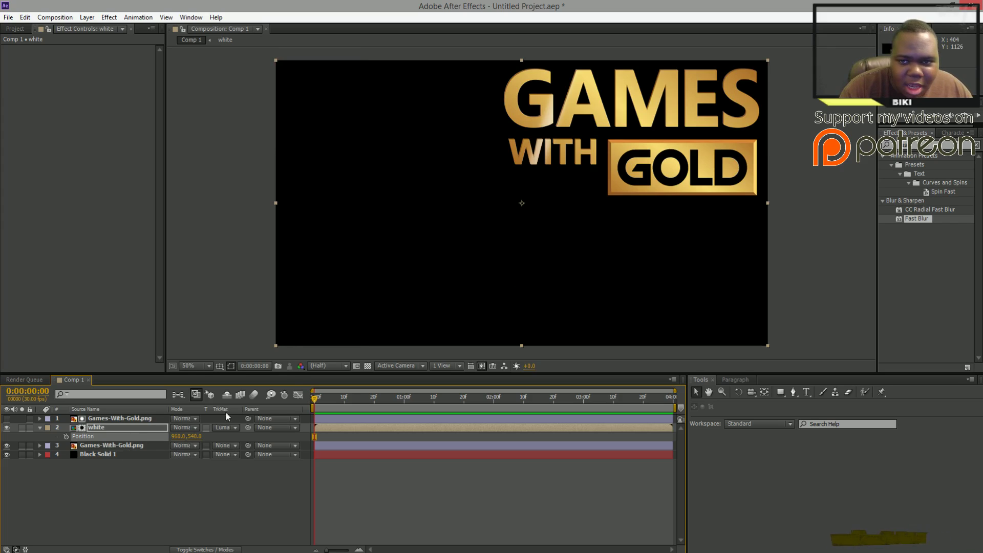
left_click_drag(553, 142, 476, 190)
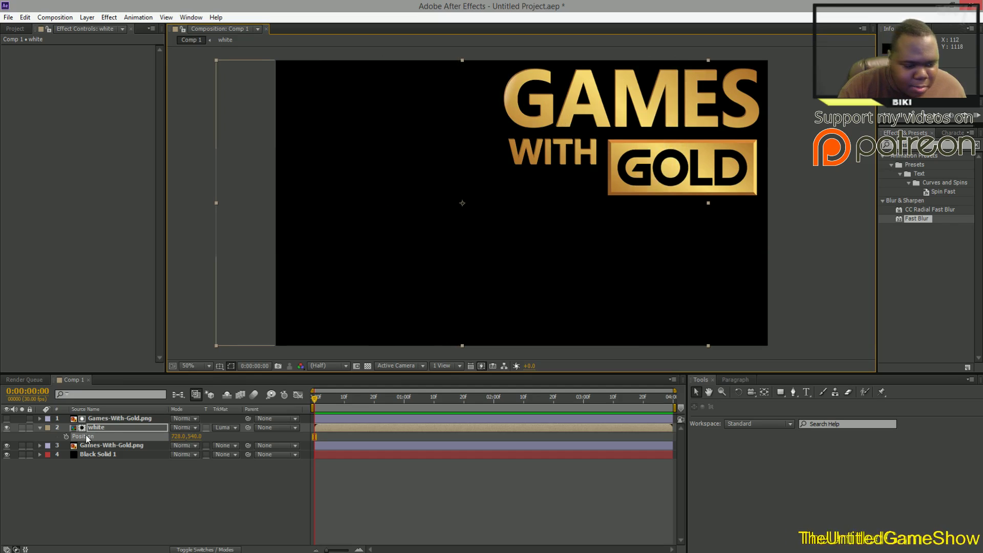
left_click(66, 436)
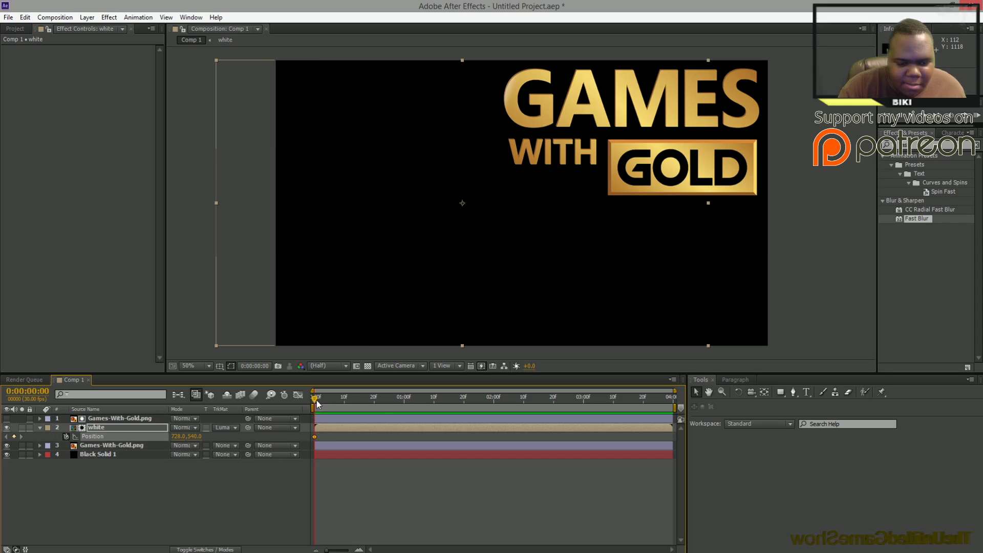
- Add a second Position keyframe at 0:00:03:29 by moving the white layer horizontally past the logo to 1870, 540
left_click_drag(314, 402, 495, 406)
left_click_drag(632, 407, 681, 411)
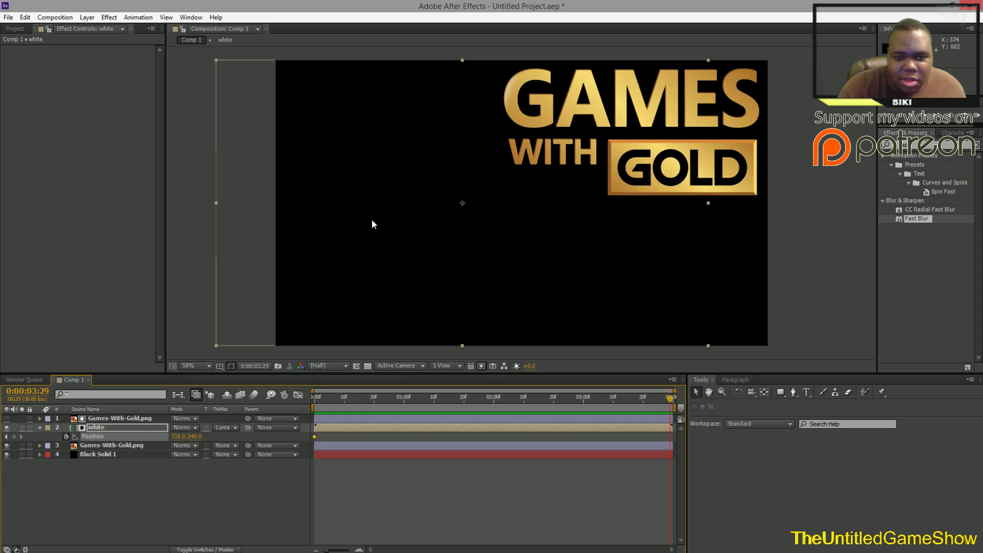
left_click_drag(372, 214, 664, 248)
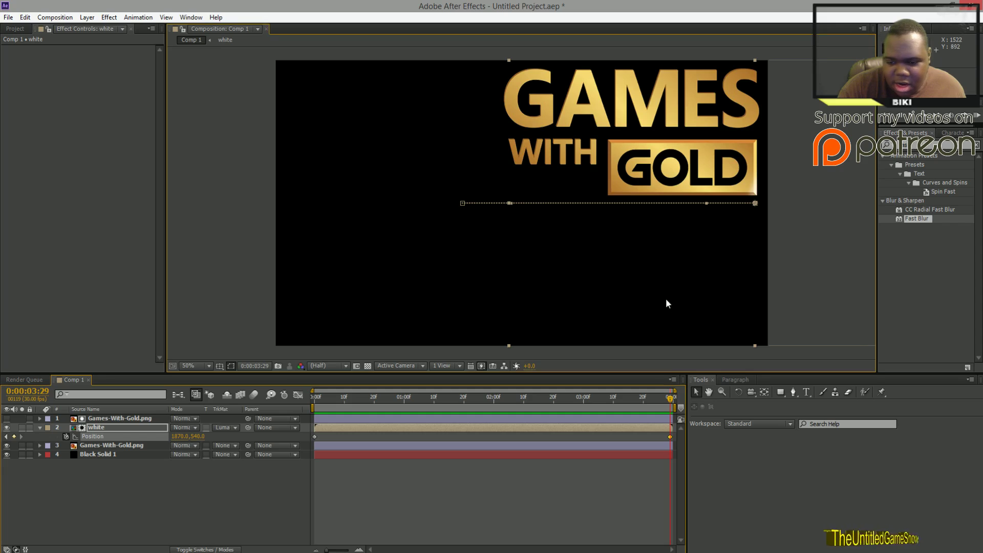
- Preview the shine sweep from 0:00:00:00 in an enlarged composition view, then restore the normal workspace layout
left_click_drag(670, 398, 297, 404)
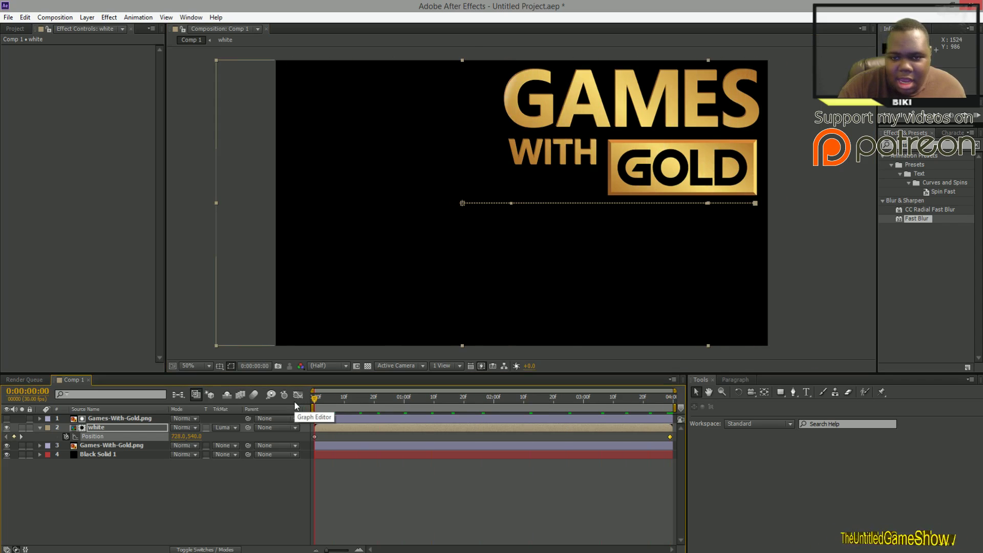
left_click_drag(314, 399, 295, 388)
left_click(187, 174)
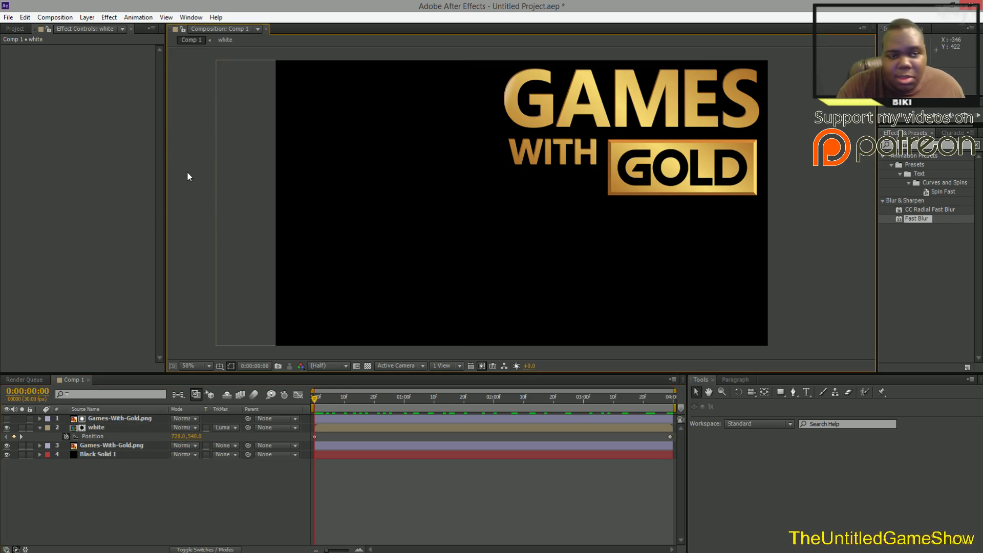
key("grave")
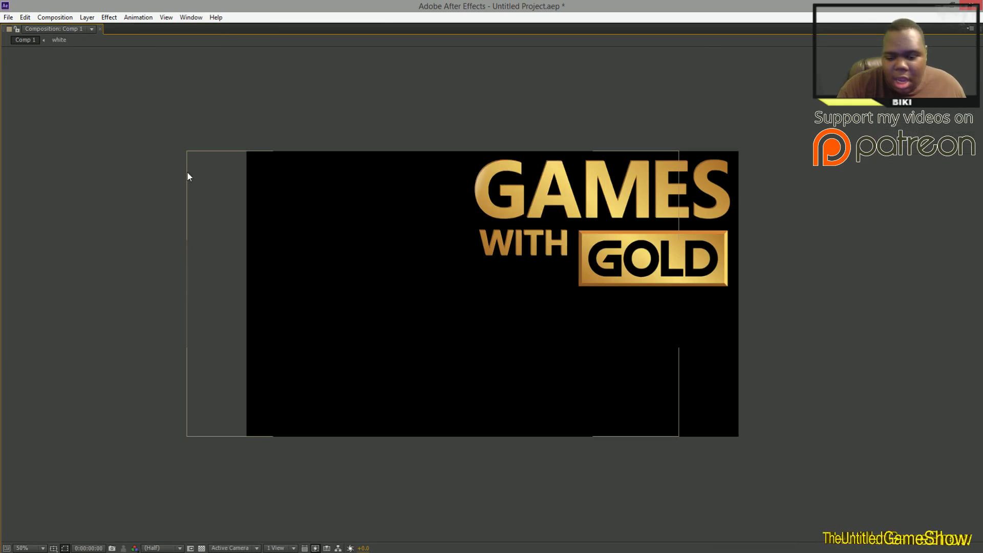
key("space")
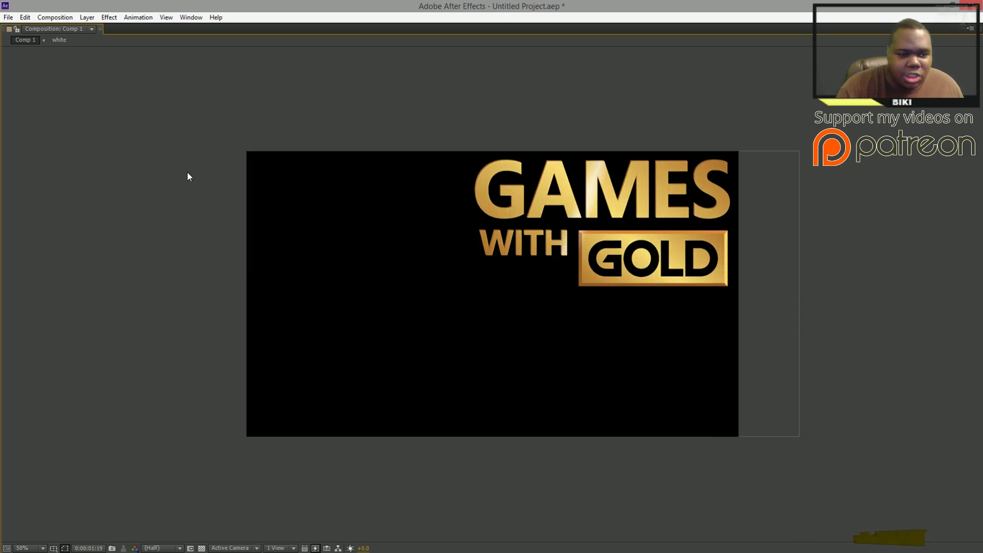
key("grave")
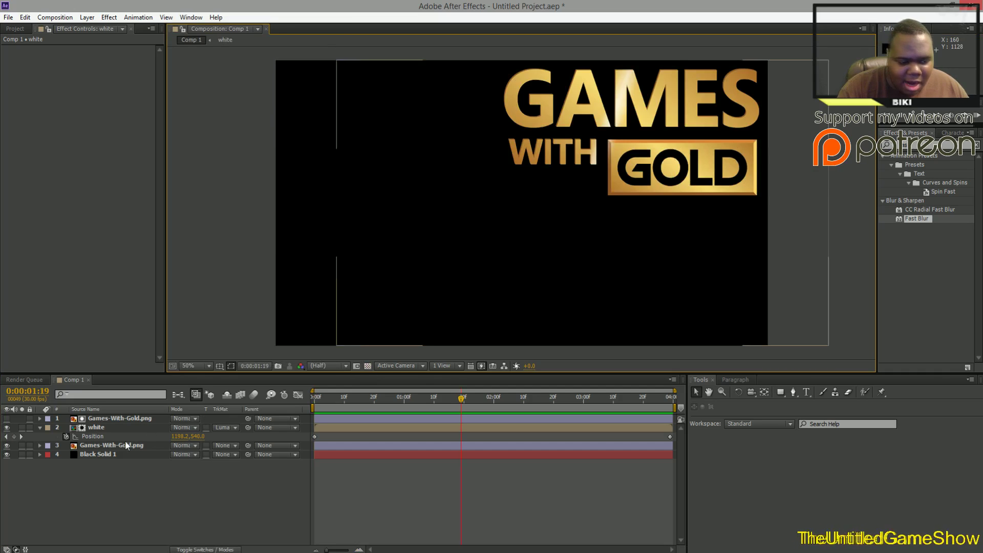
- Delete the Black Solid 1 background layer from Comp 1
left_click(110, 455)
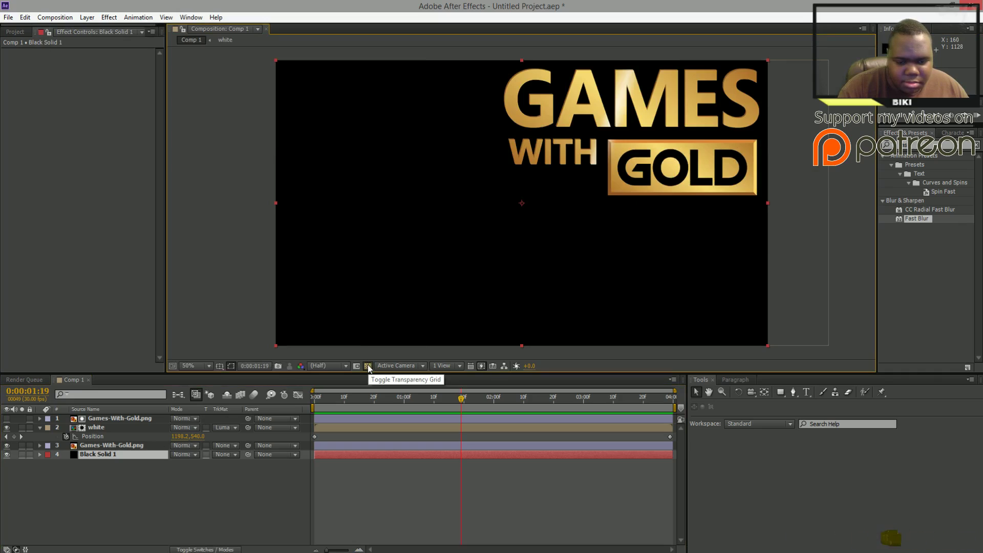
left_click(107, 456)
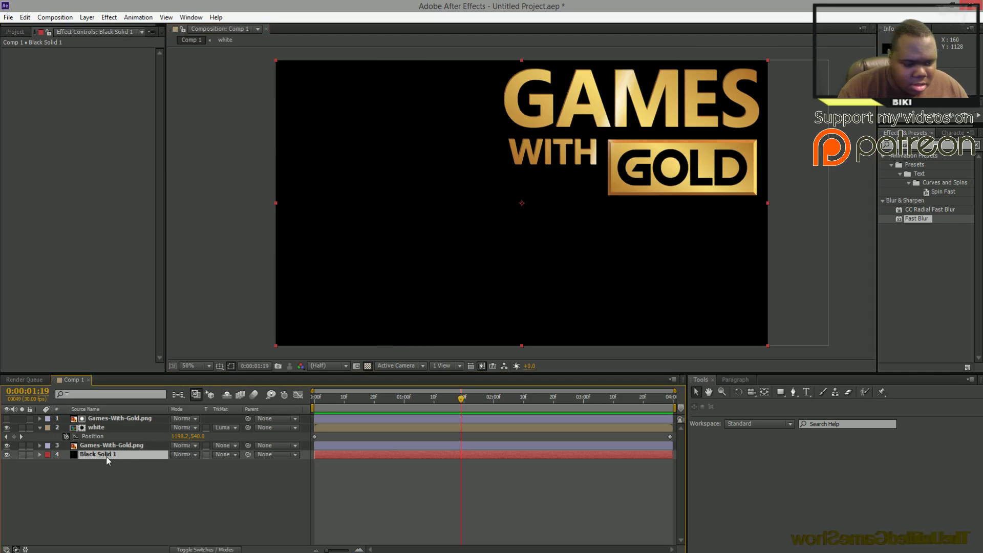
key("Delete")
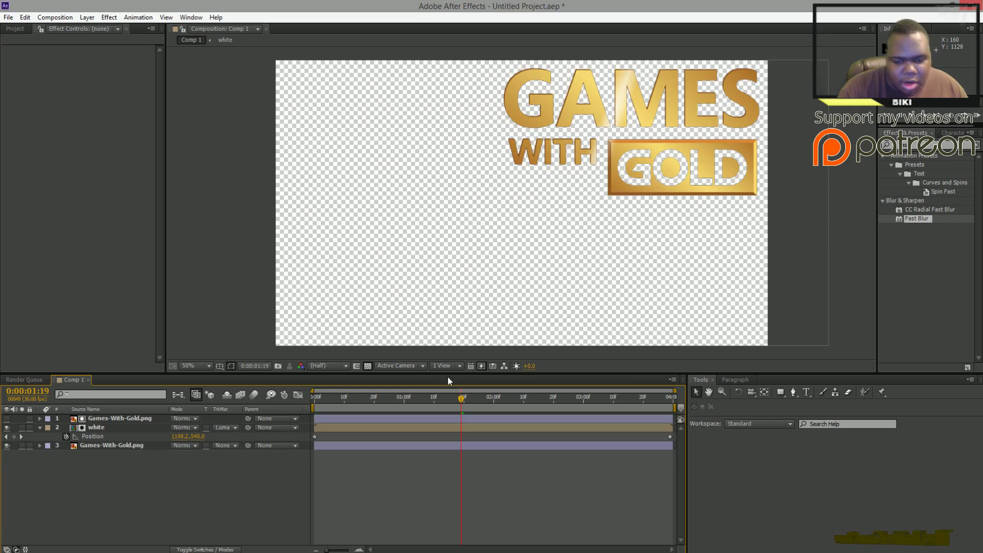
- Play the logo shine animation from the beginning over the transparent background
left_click_drag(465, 398, 284, 407)
key("space")
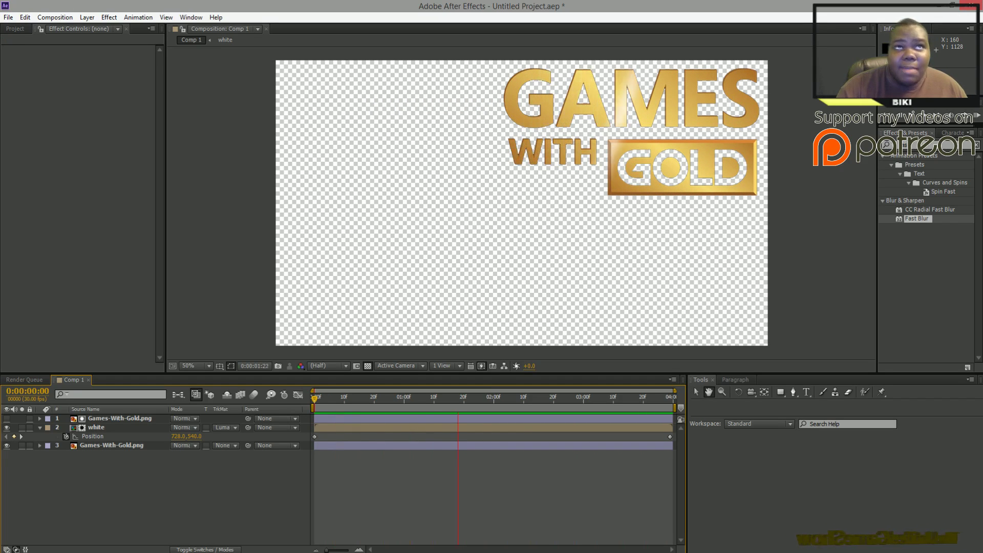
key("alt+Tab")
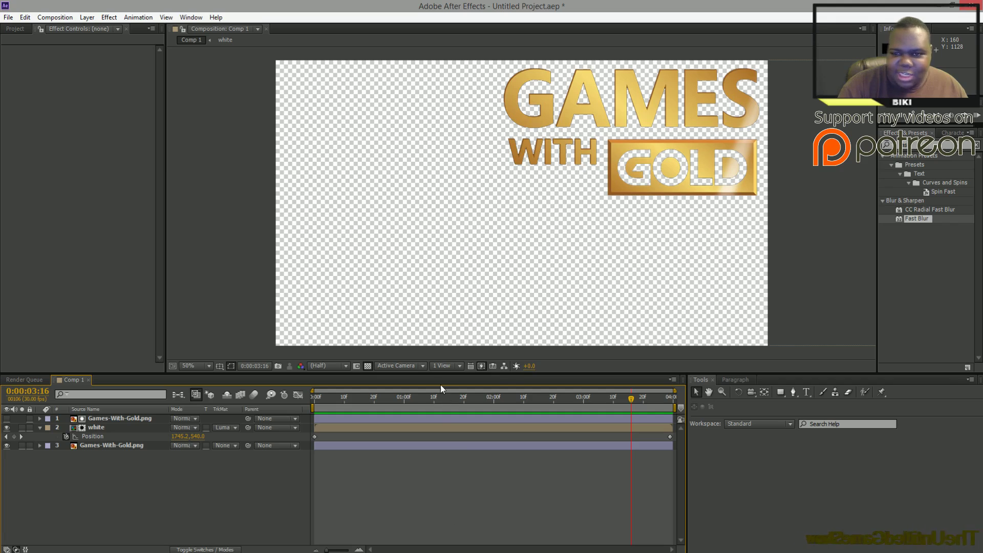
key("space")
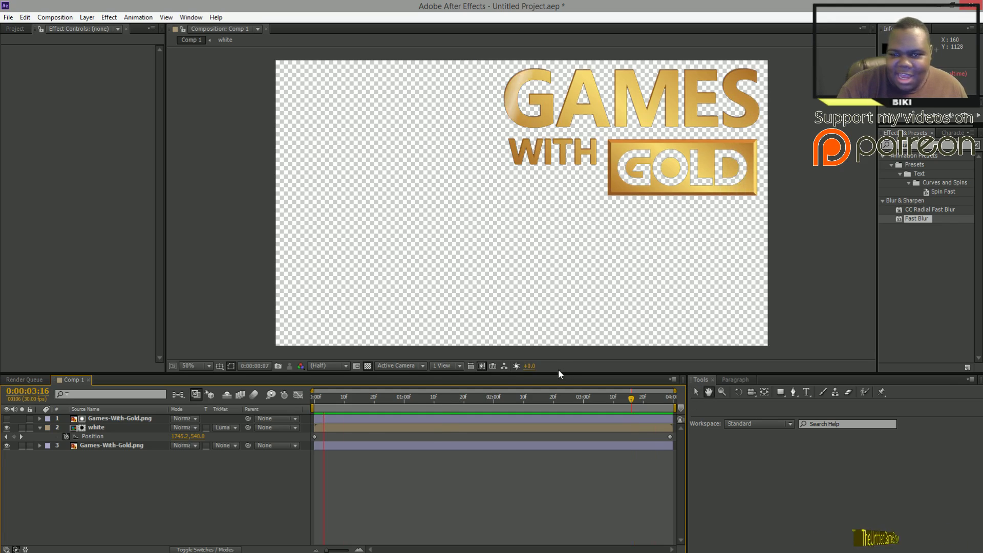